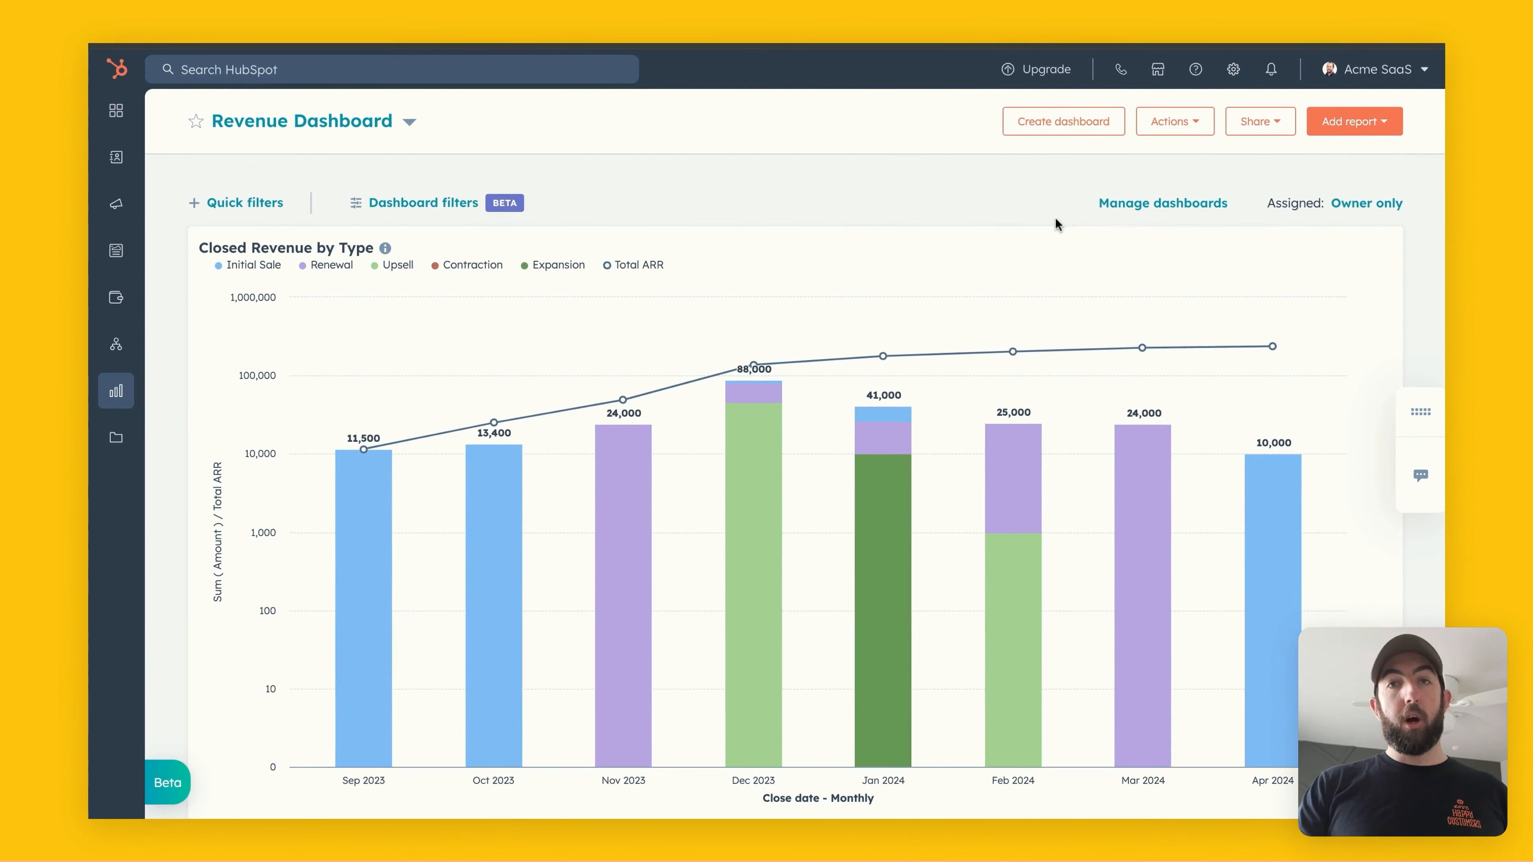
# Examine the monthly breakdowns and Total ARR line in the Closed Revenue by Type chart.
pyautogui.scroll(-1, 700, 283)
pyautogui.scroll(1, 1008, 230)
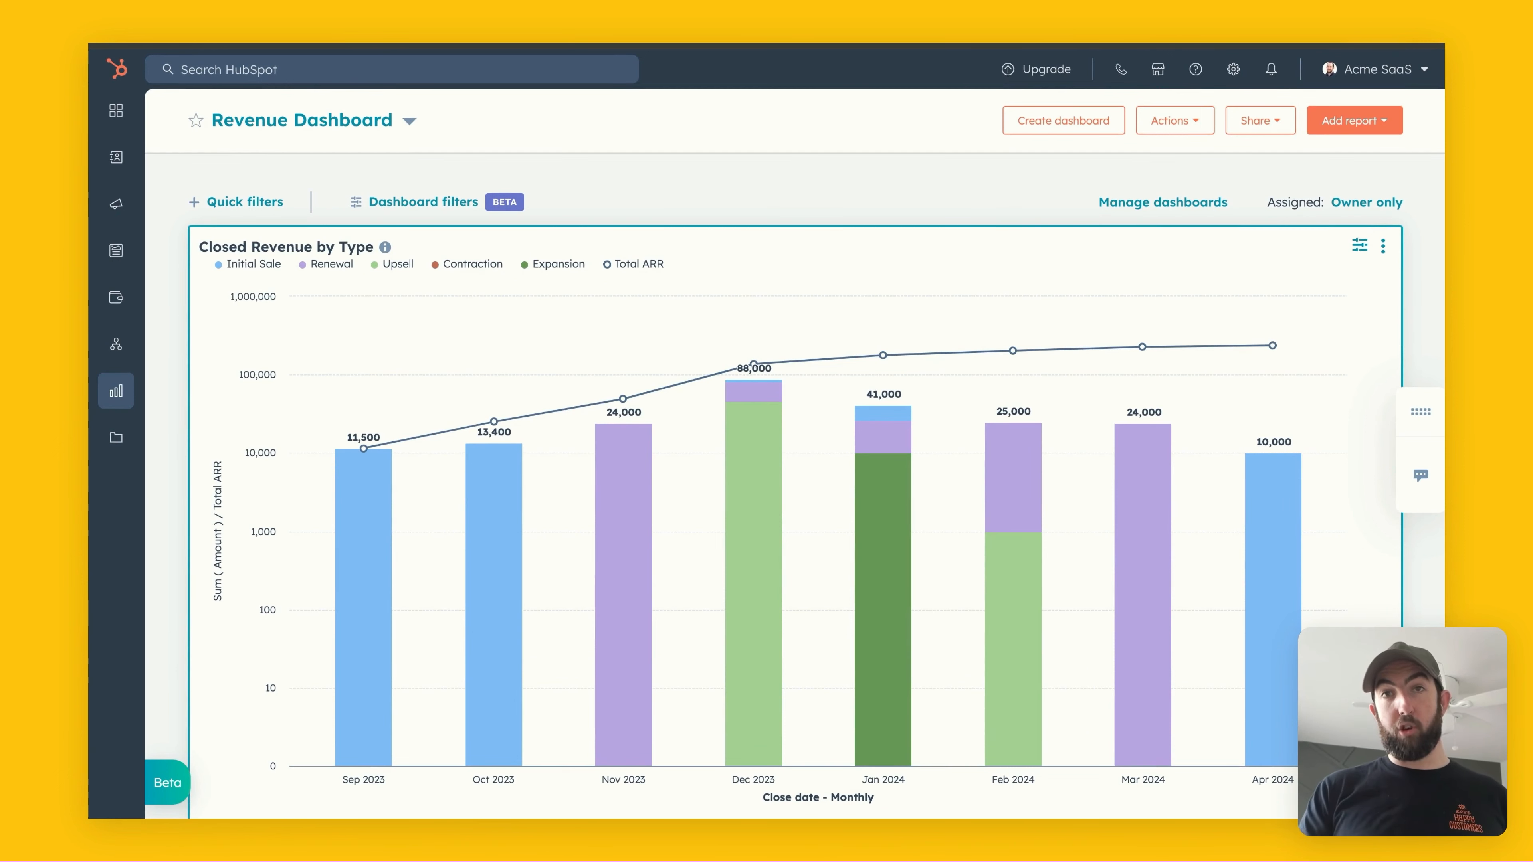
pyautogui.moveTo(748, 432)
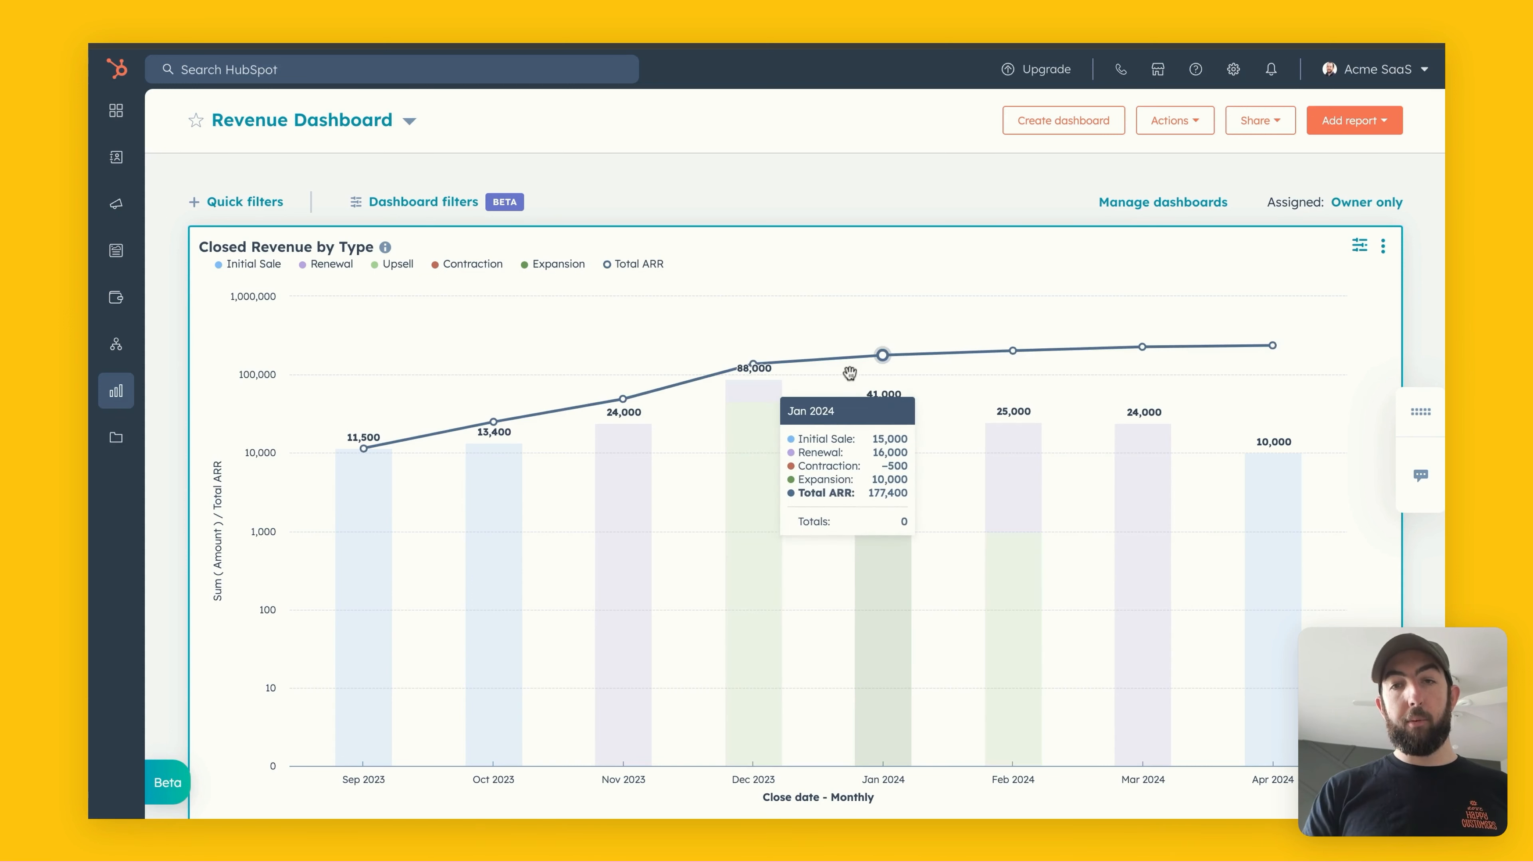
pyautogui.moveTo(960, 357)
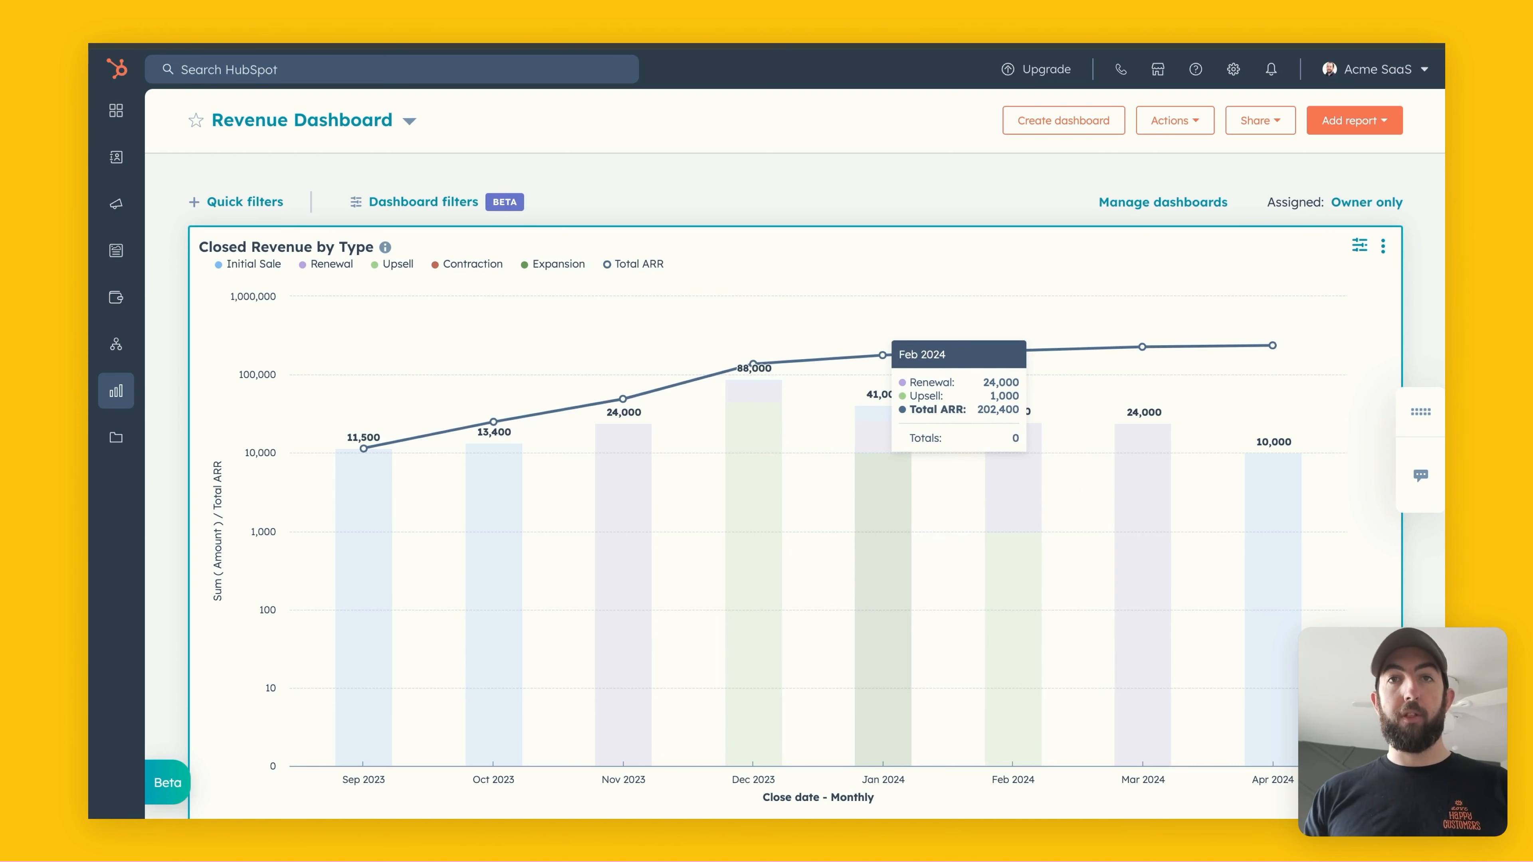
pyautogui.moveTo(856, 313)
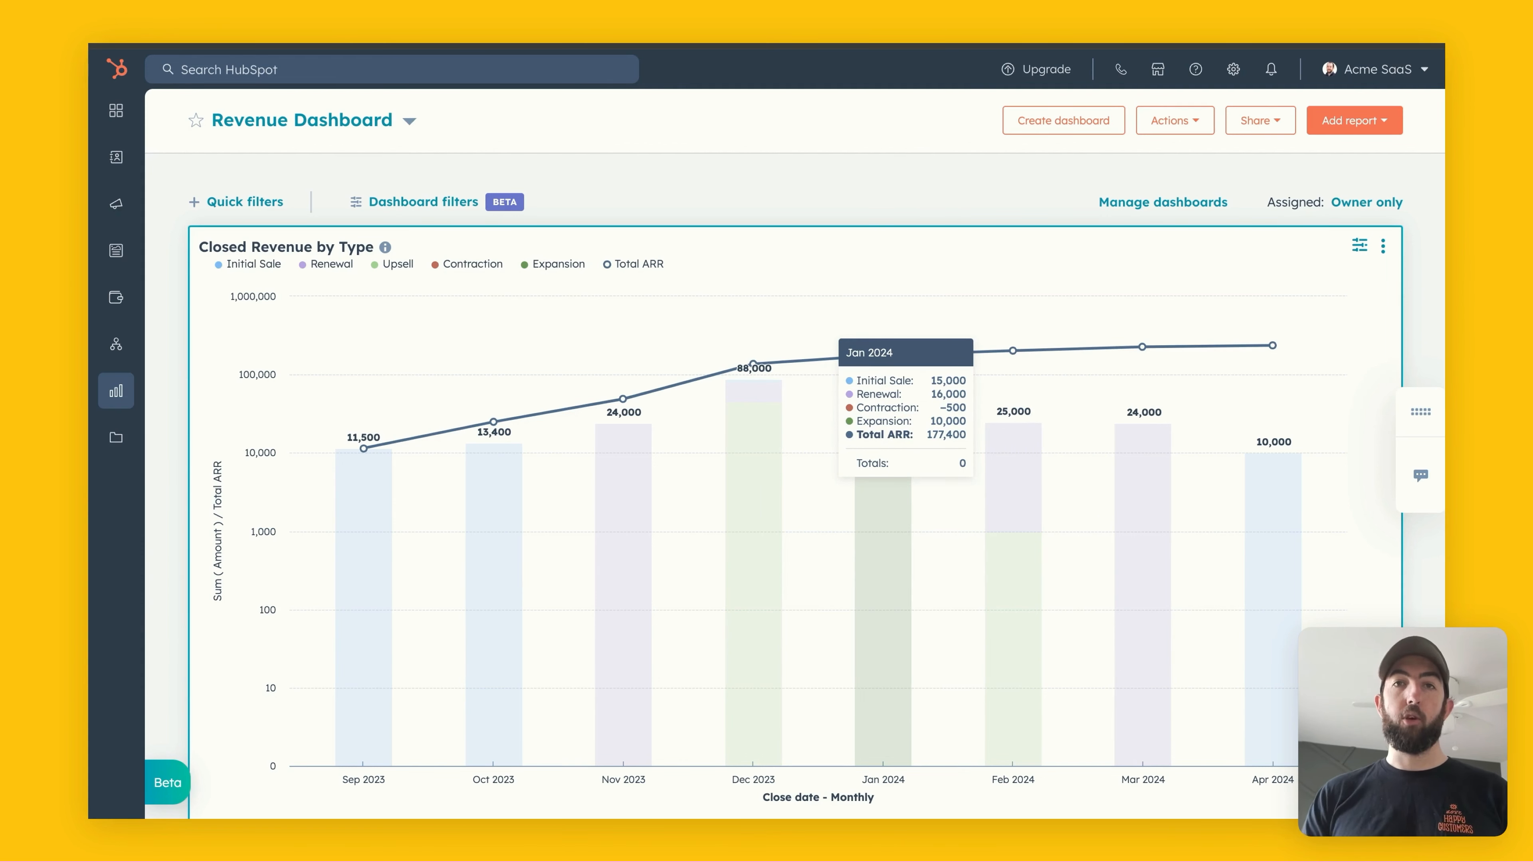
# Open the Deals board and show the Sales Pipeline.
pyautogui.moveTo(176, 161)
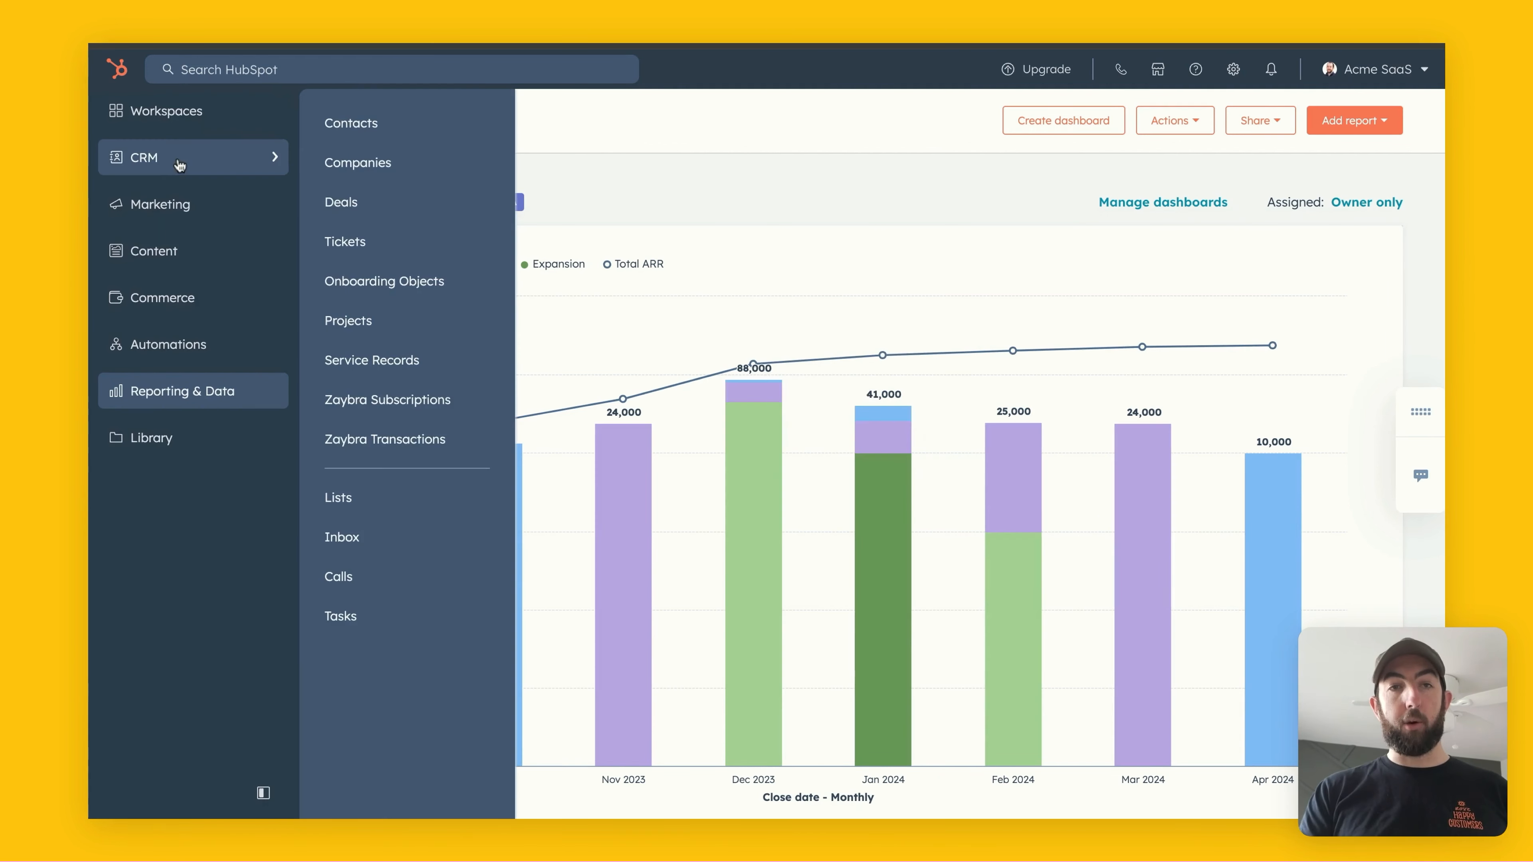
pyautogui.click(369, 214)
pyautogui.click(363, 208)
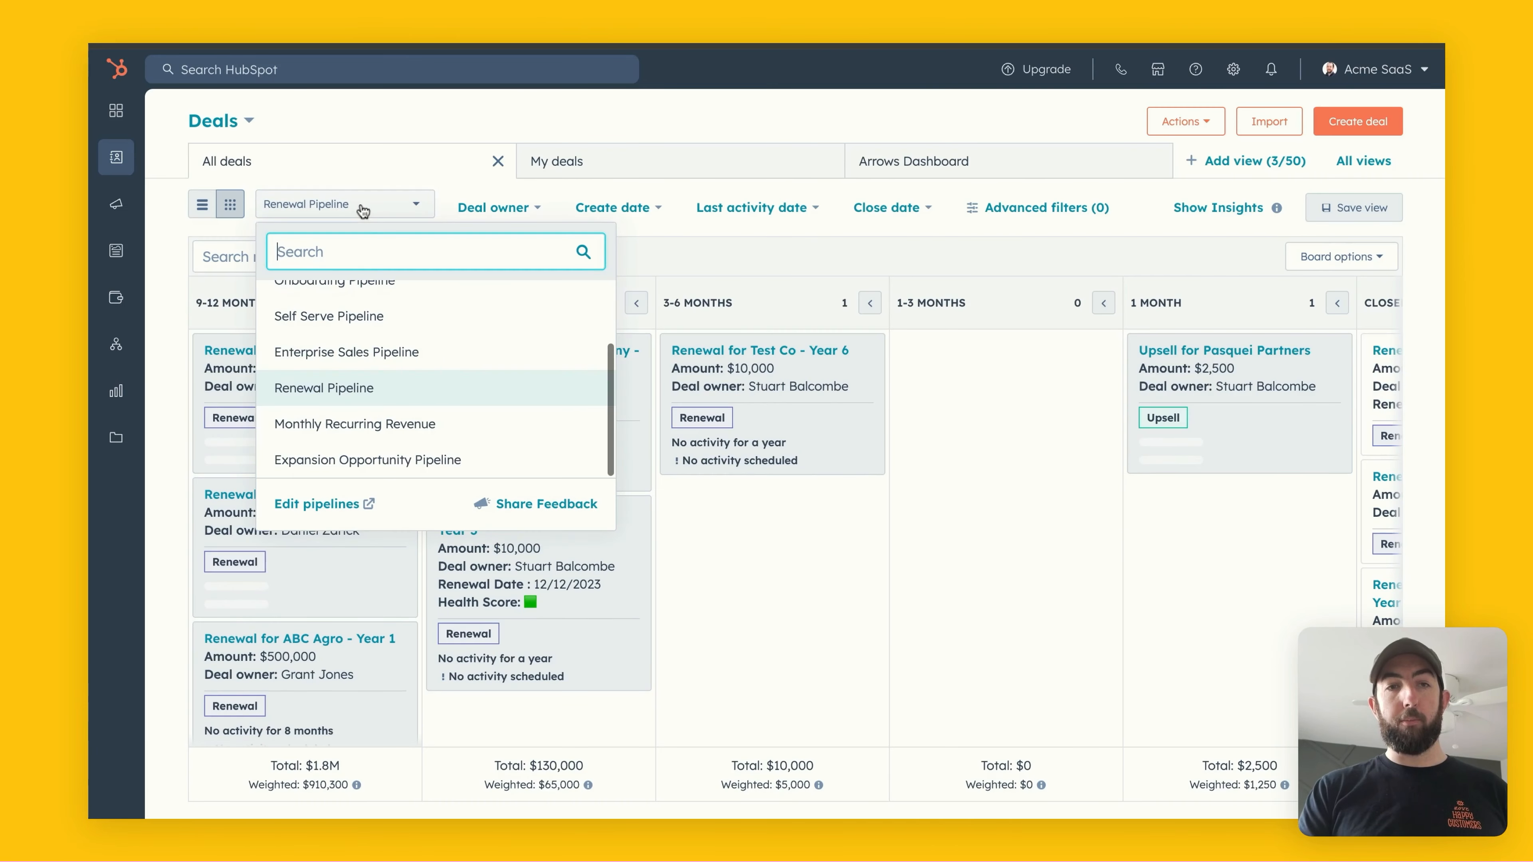
pyautogui.scroll(3, 360, 311)
pyautogui.click(349, 333)
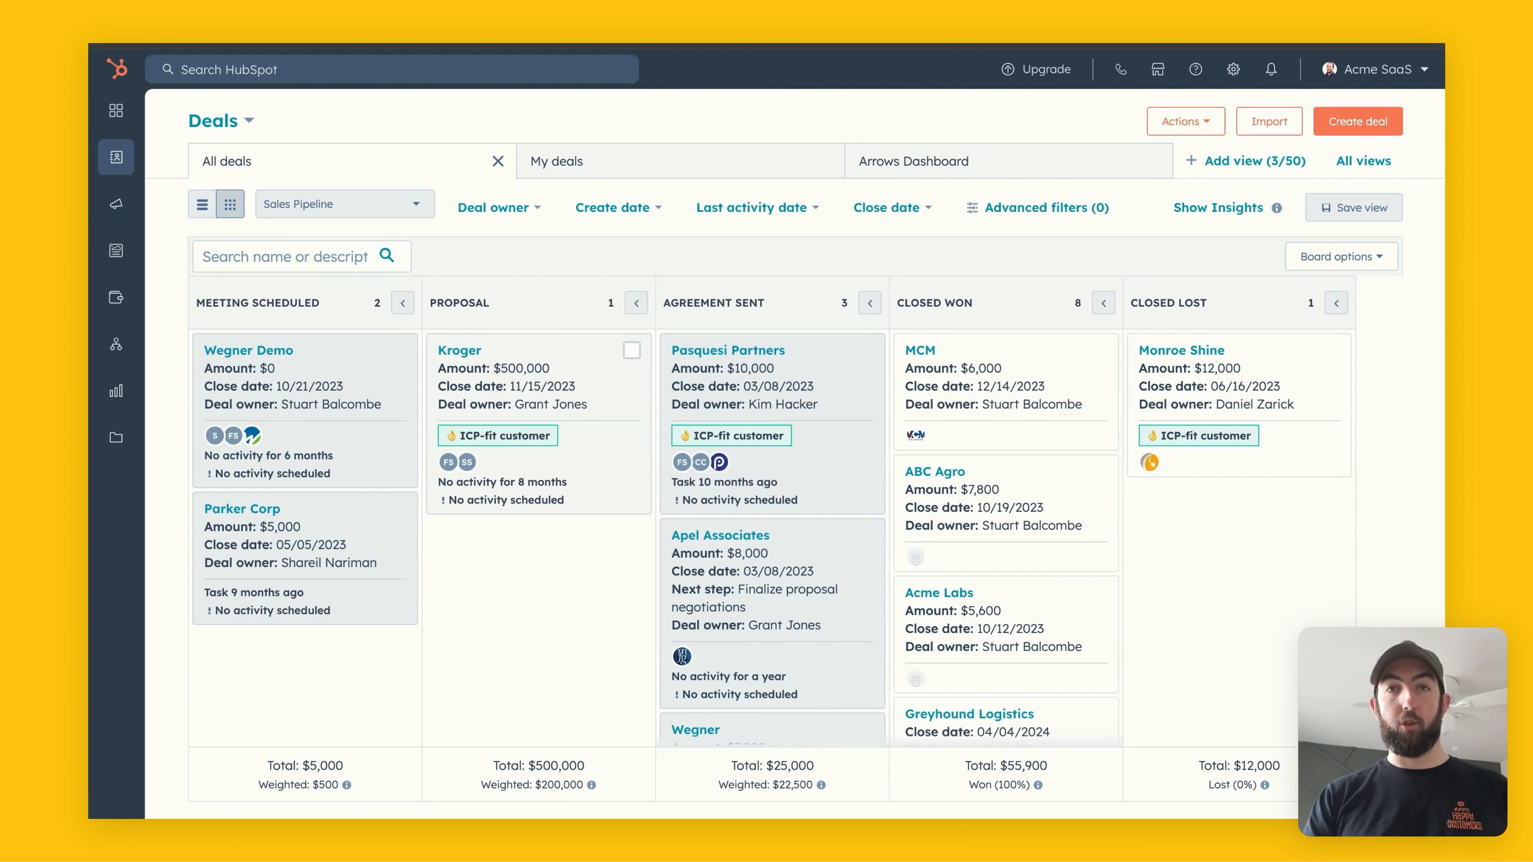
# Switch the deals board to the Renewal Pipeline.
pyautogui.click(326, 209)
pyautogui.scroll(-1, 335, 363)
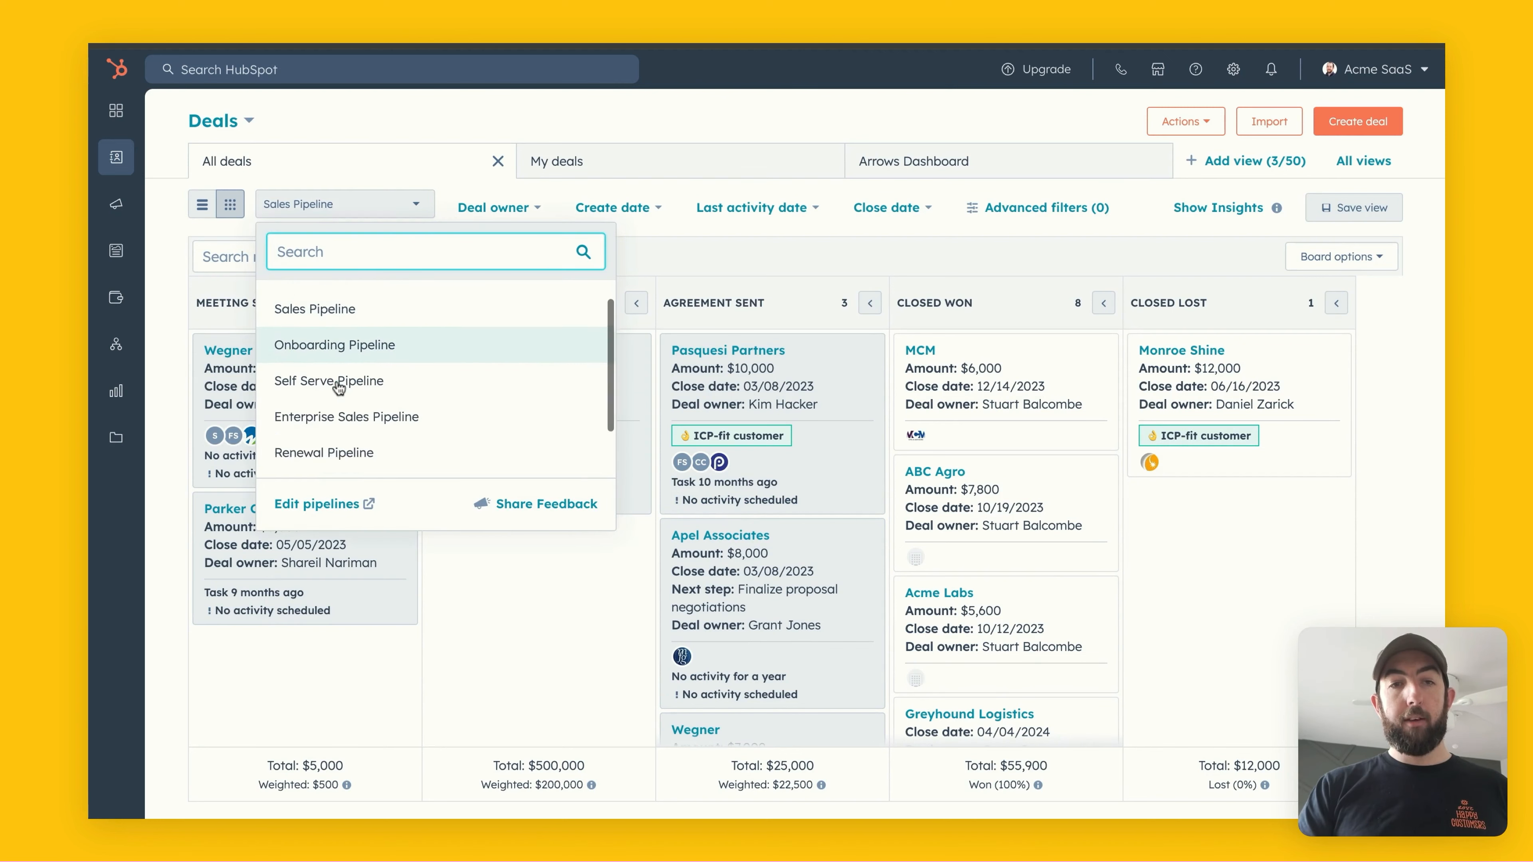
pyautogui.scroll(-2, 339, 388)
pyautogui.click(342, 393)
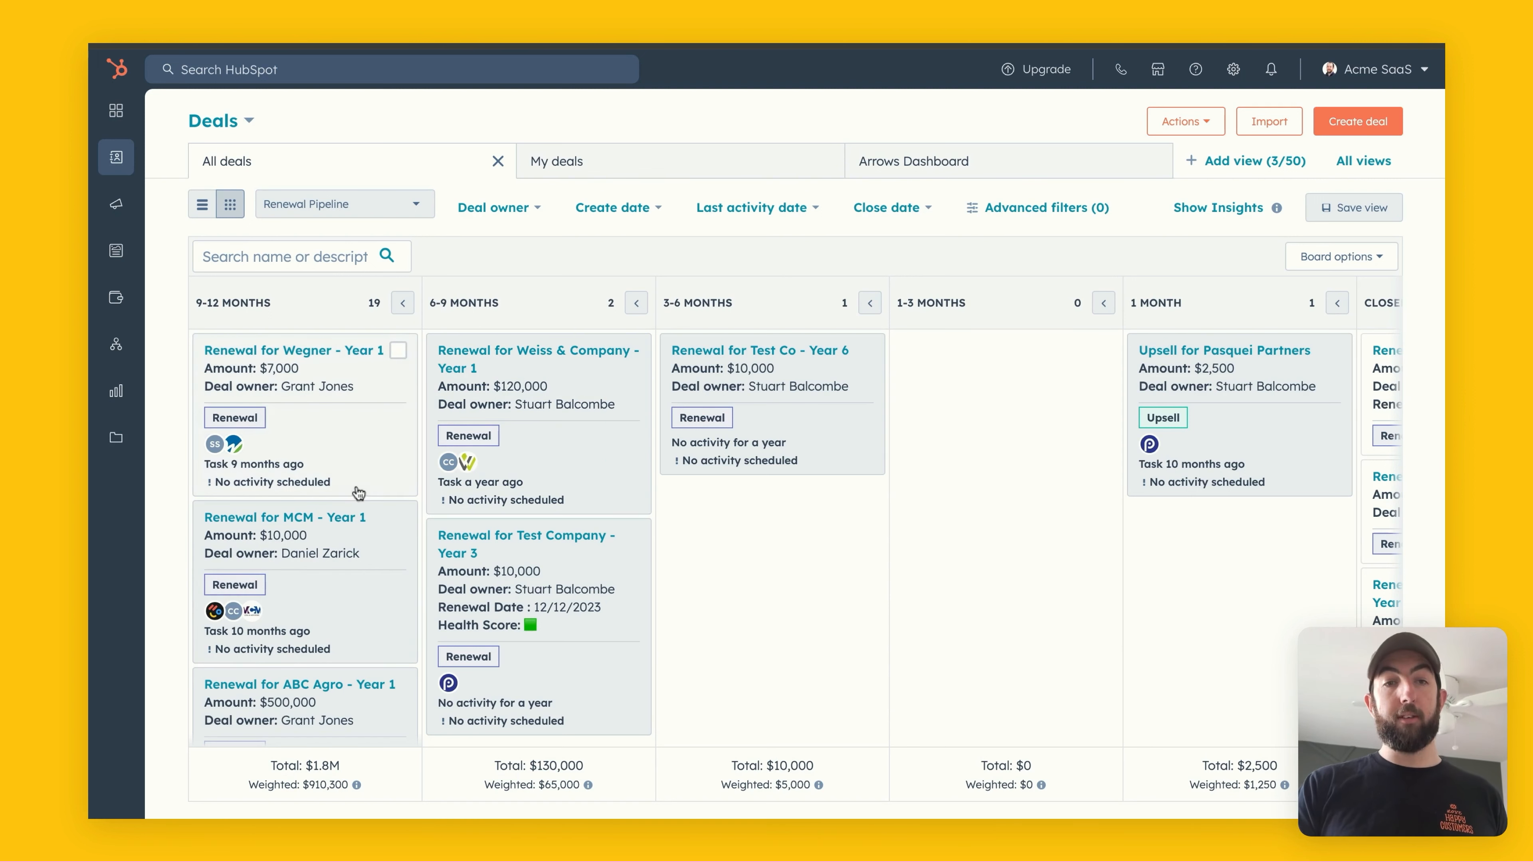
# Examine the Renewal Pipeline's stages and the tags on its Closed Won deals.
pyautogui.hscroll(5, 400, 468)
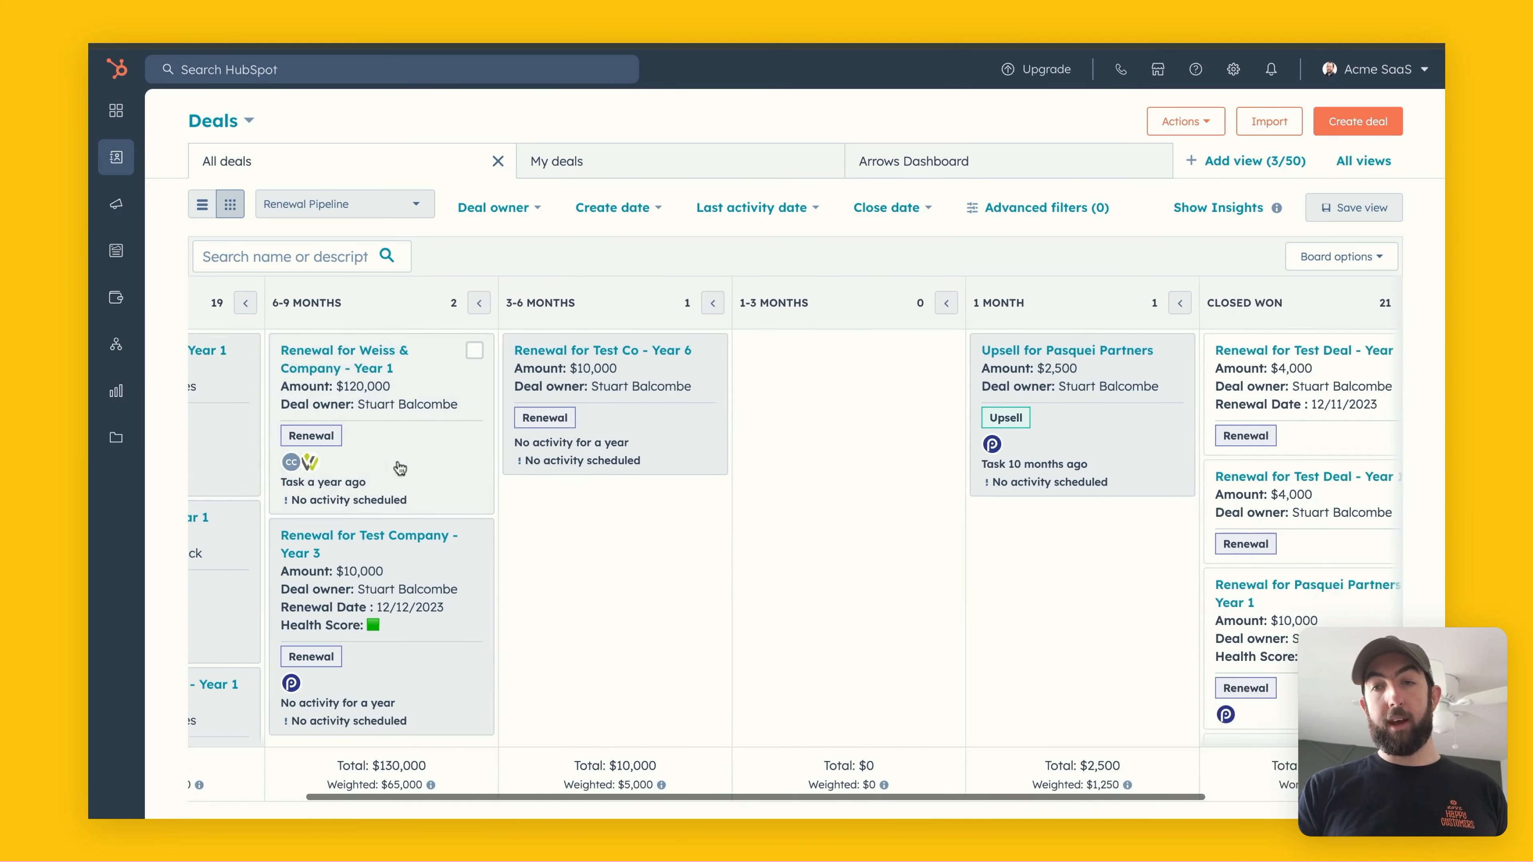
pyautogui.moveTo(818, 434)
pyautogui.scroll(-10, 1082, 531)
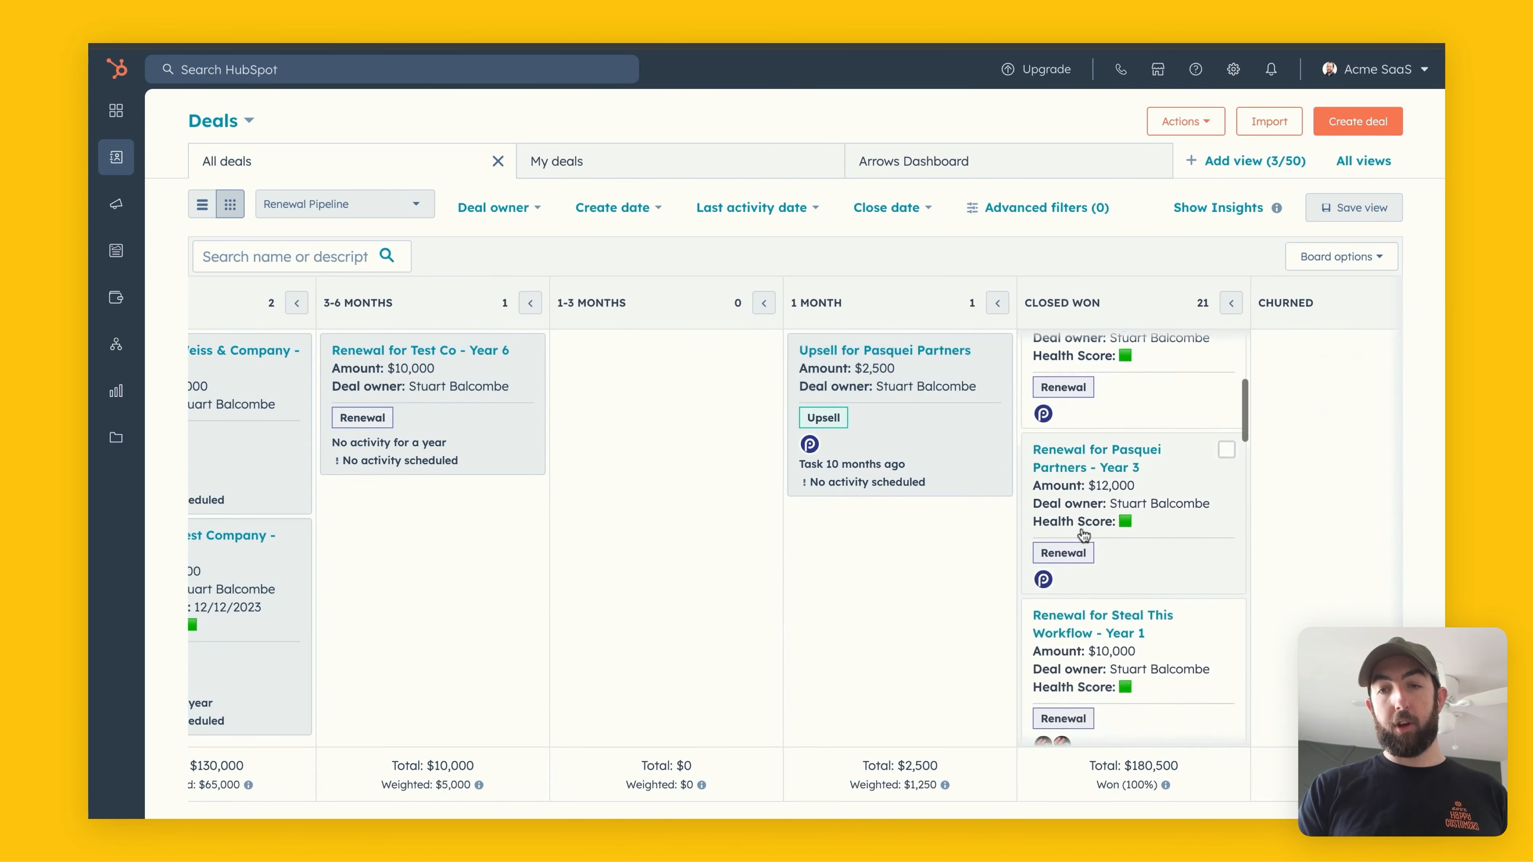
pyautogui.scroll(-2, 1083, 535)
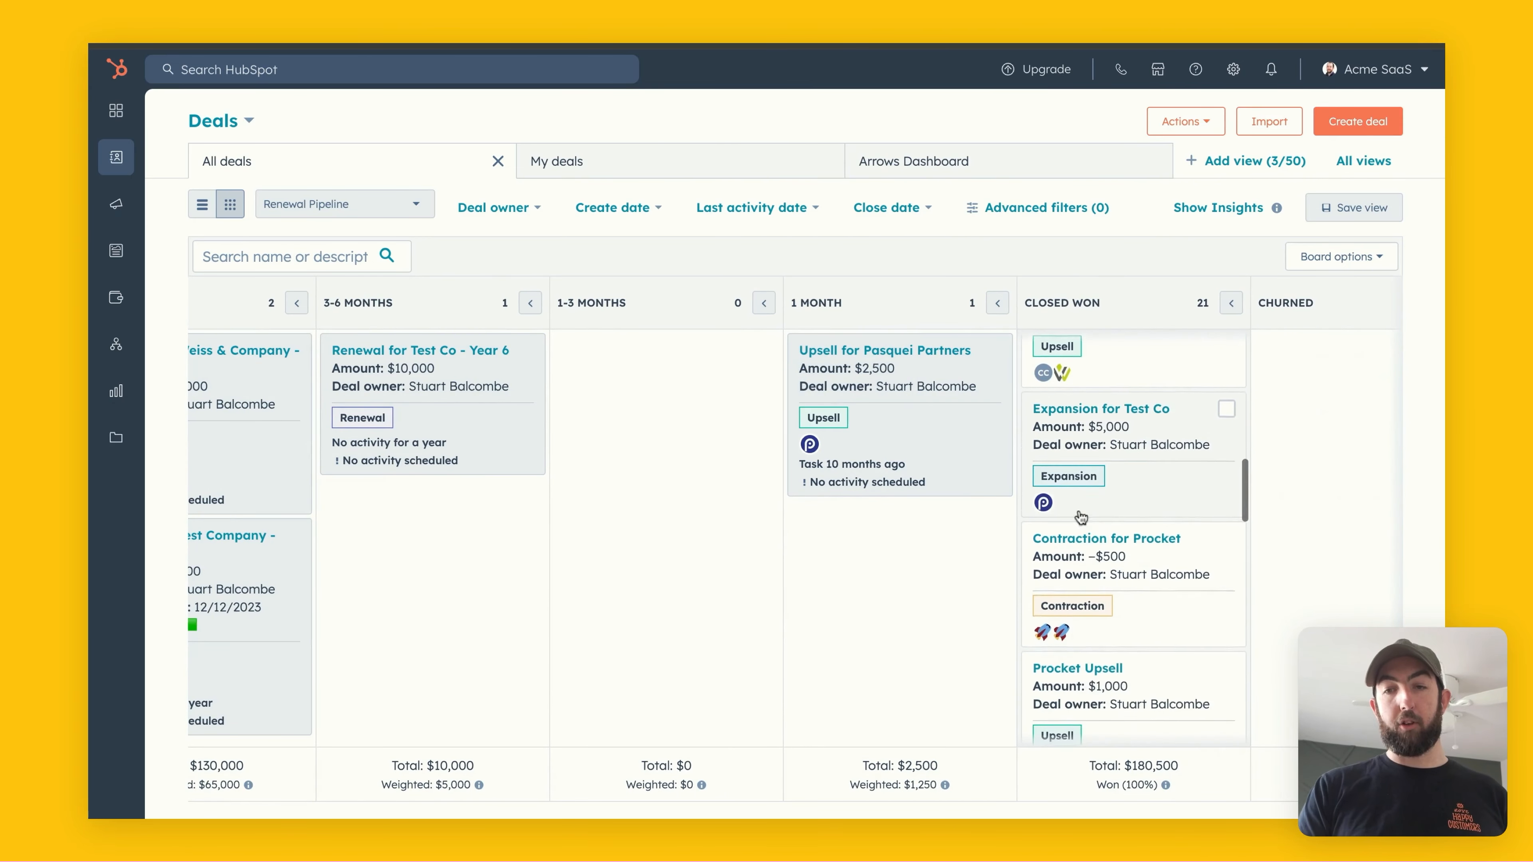
pyautogui.scroll(6, 1090, 604)
pyautogui.scroll(3, 1094, 613)
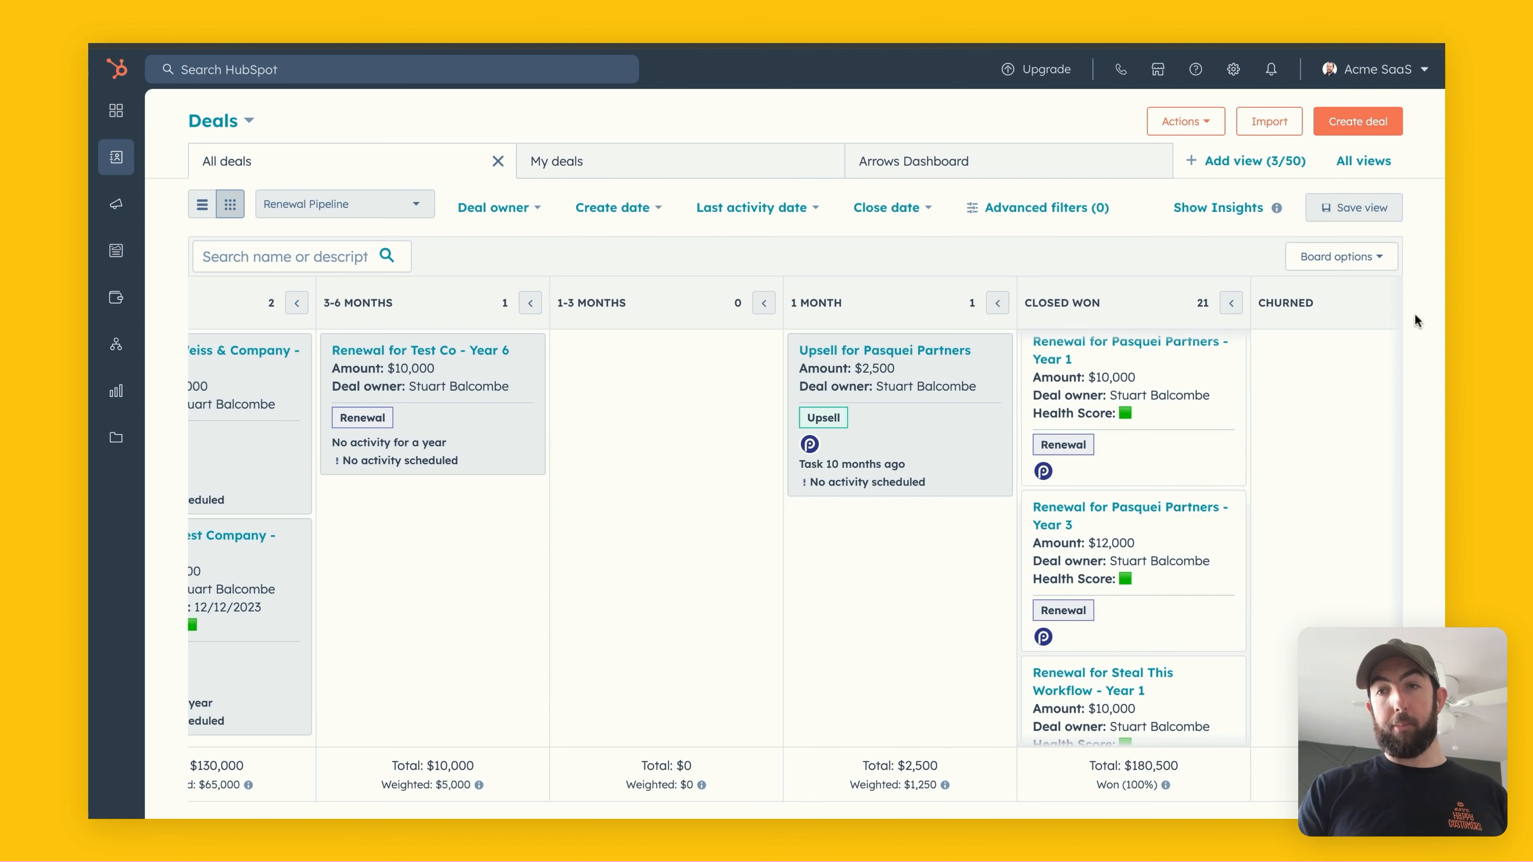
# Open the deal tag settings from the board and review the tags with their pipeline assignments.
pyautogui.click(1313, 266)
pyautogui.click(1351, 378)
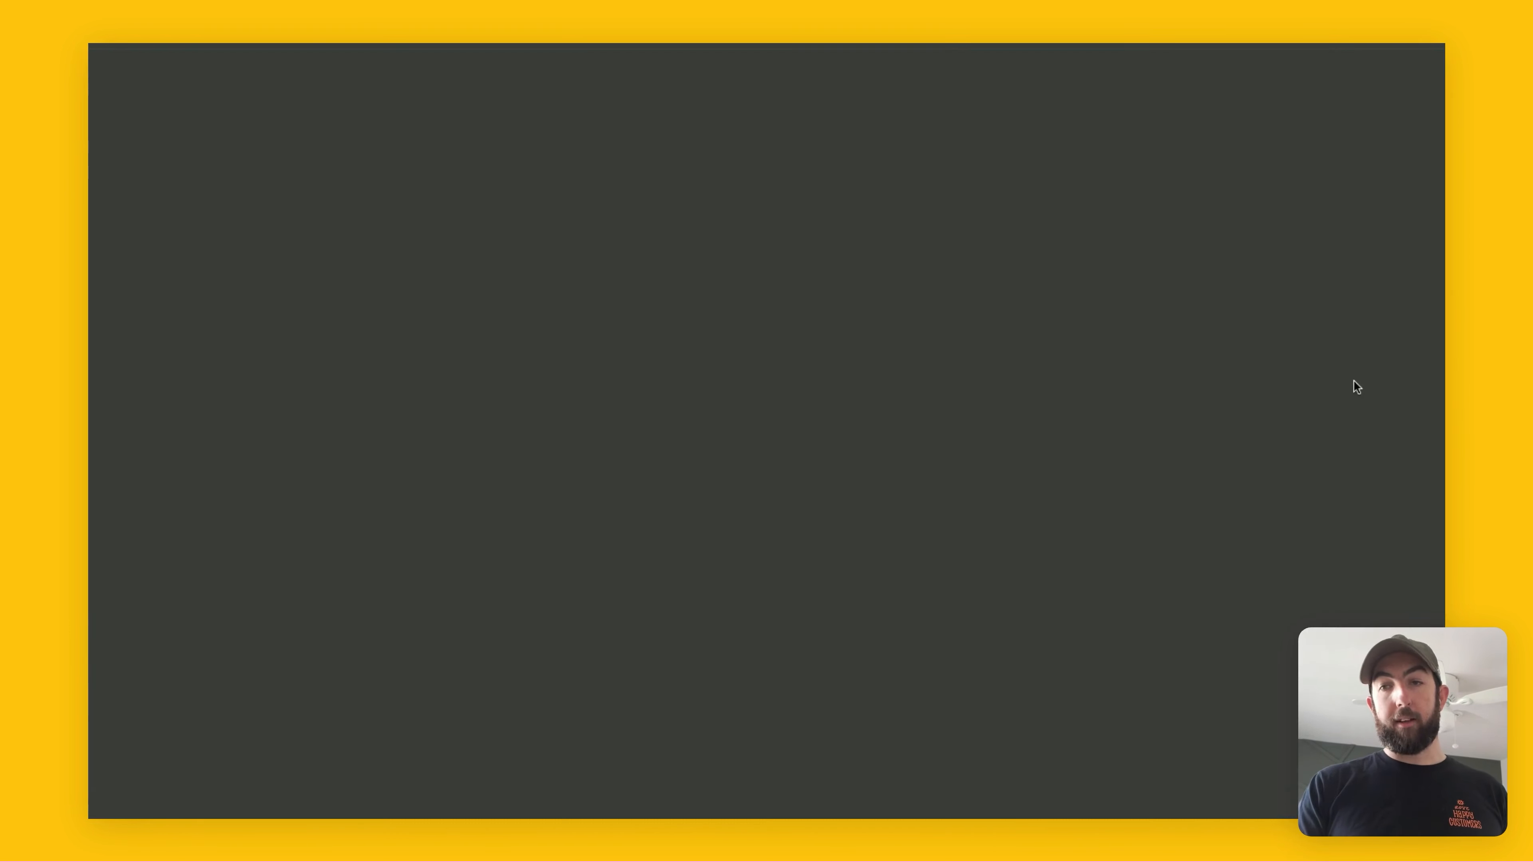
pyautogui.click(511, 471)
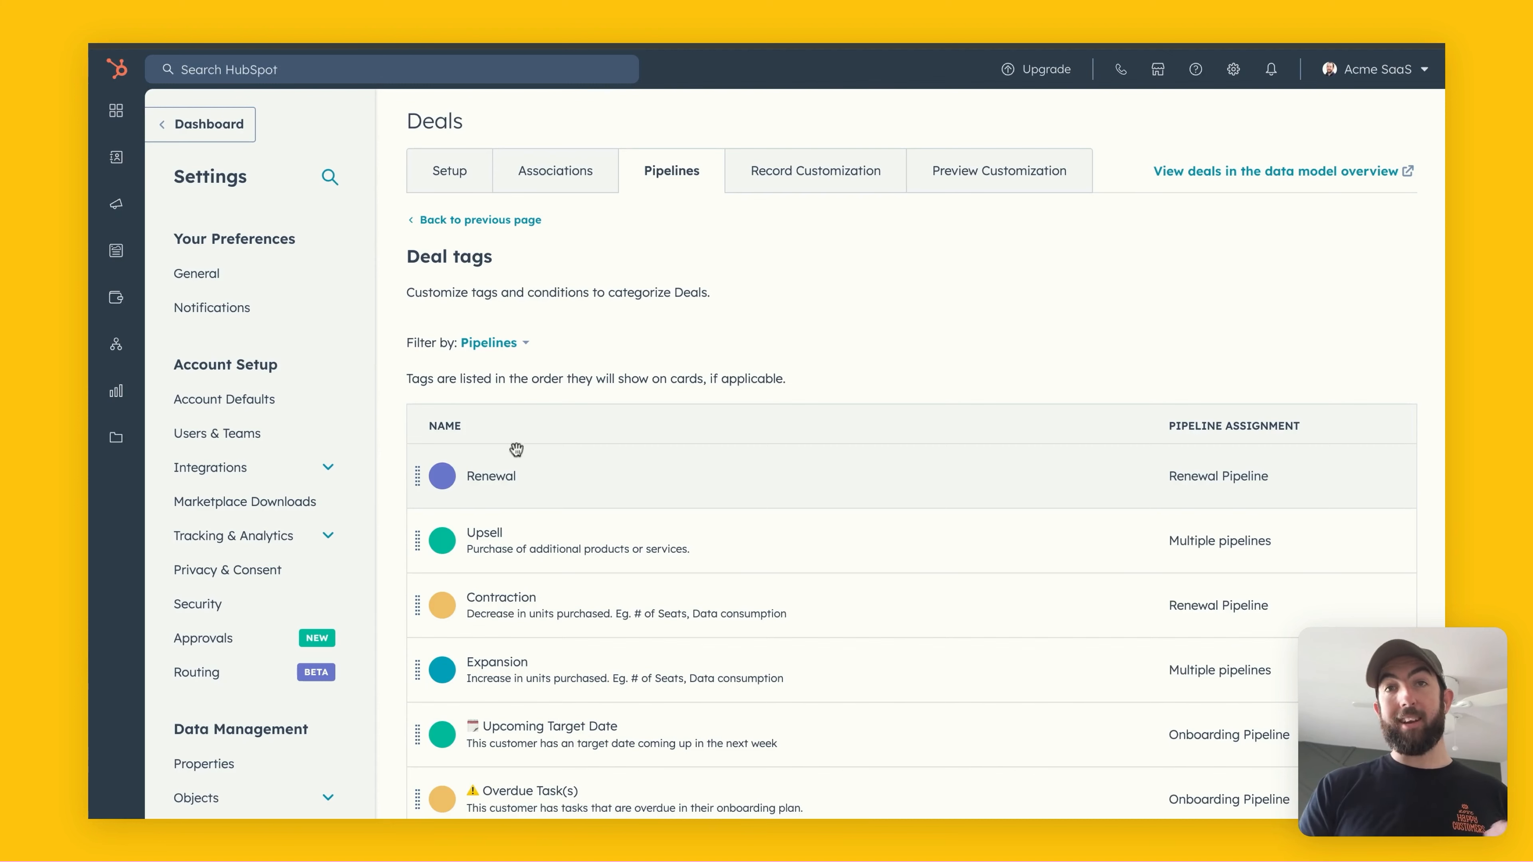
pyautogui.scroll(-4, 552, 417)
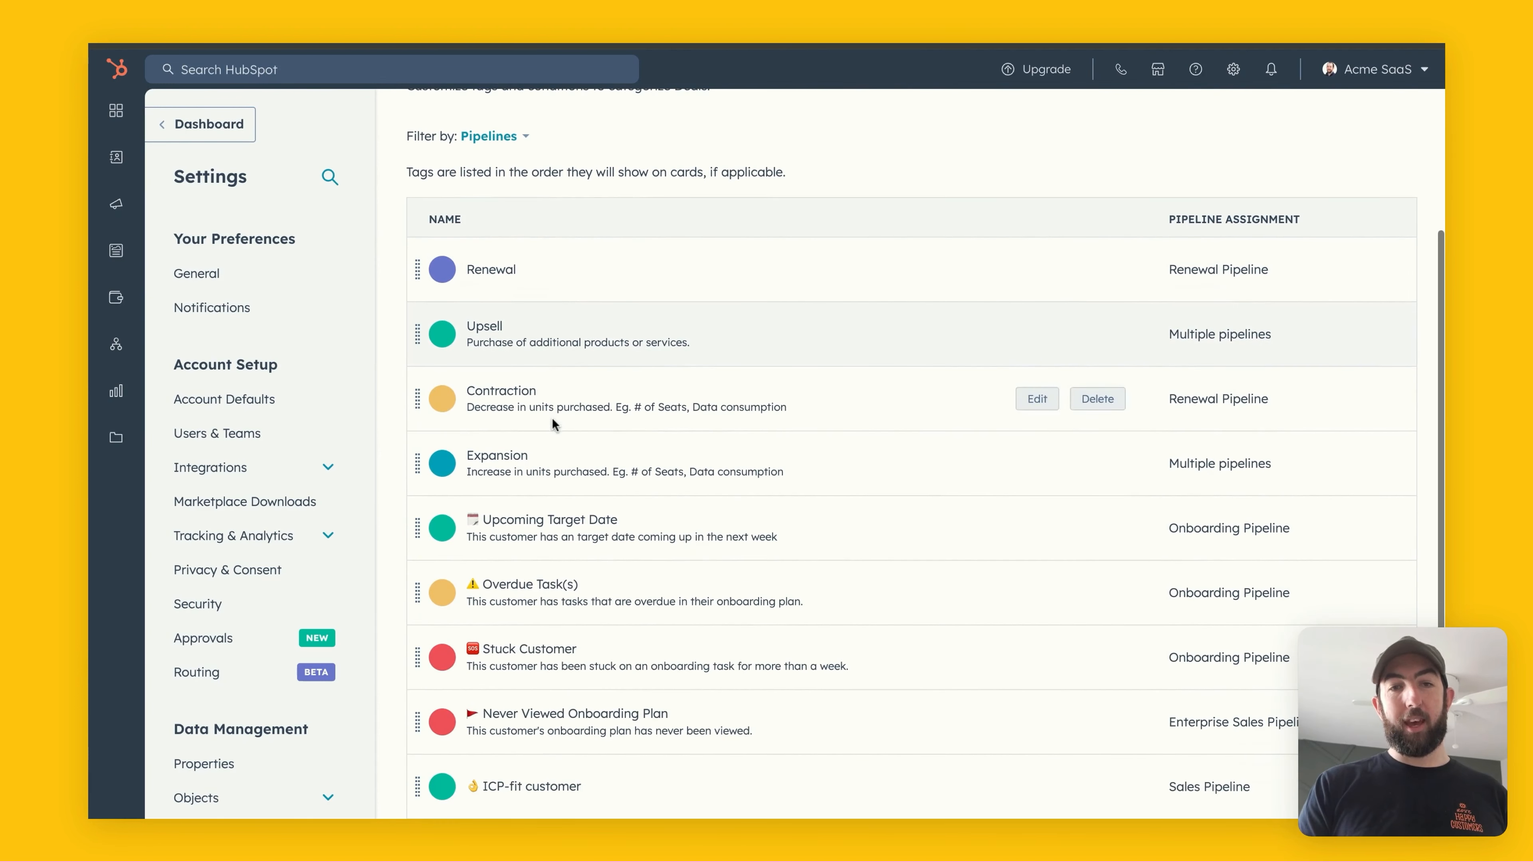
pyautogui.scroll(-1, 570, 381)
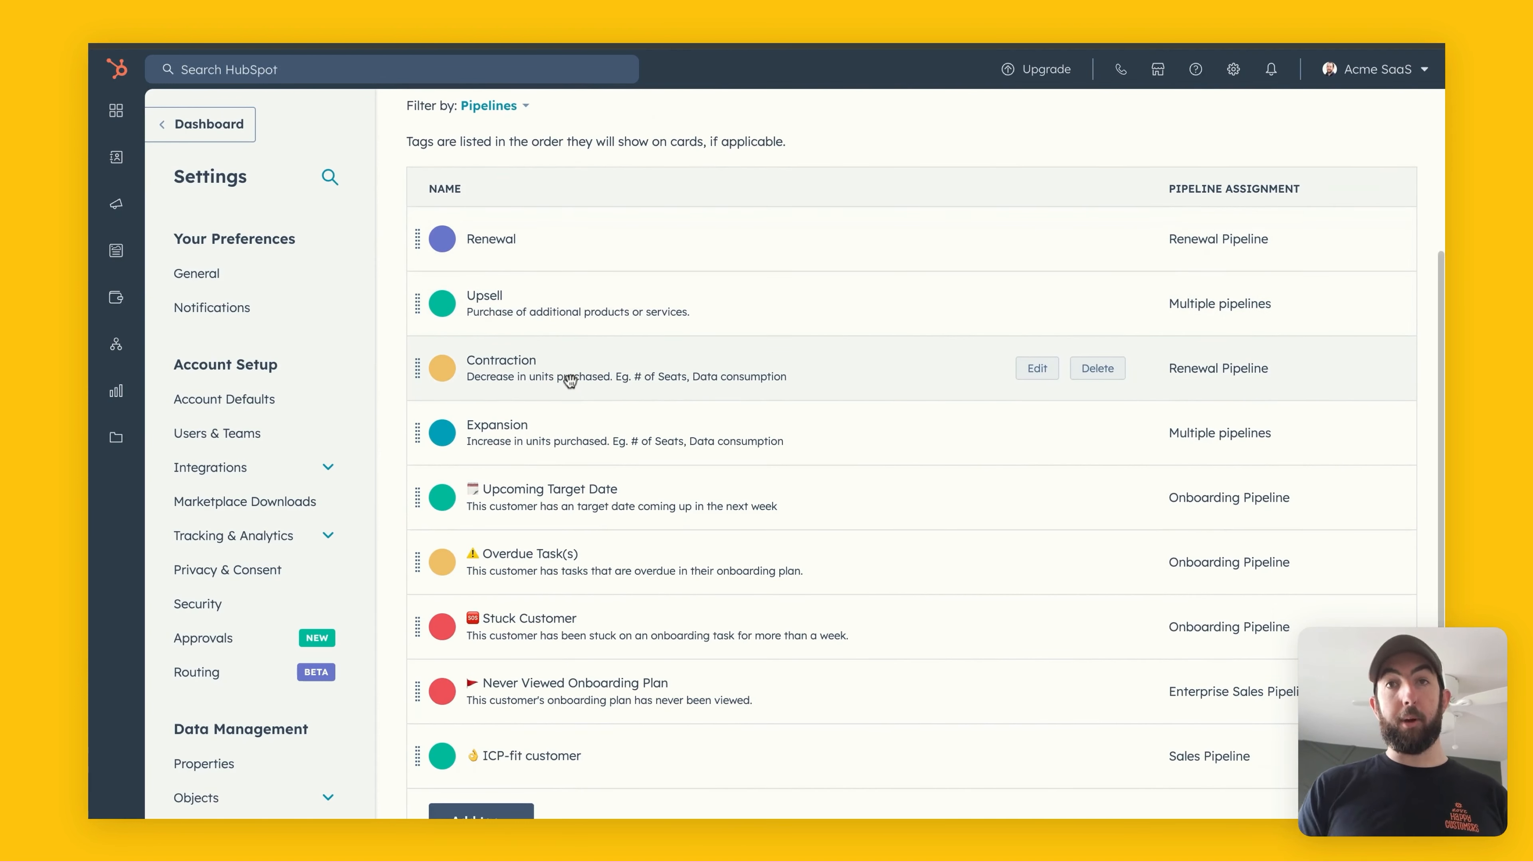
pyautogui.scroll(-1, 583, 338)
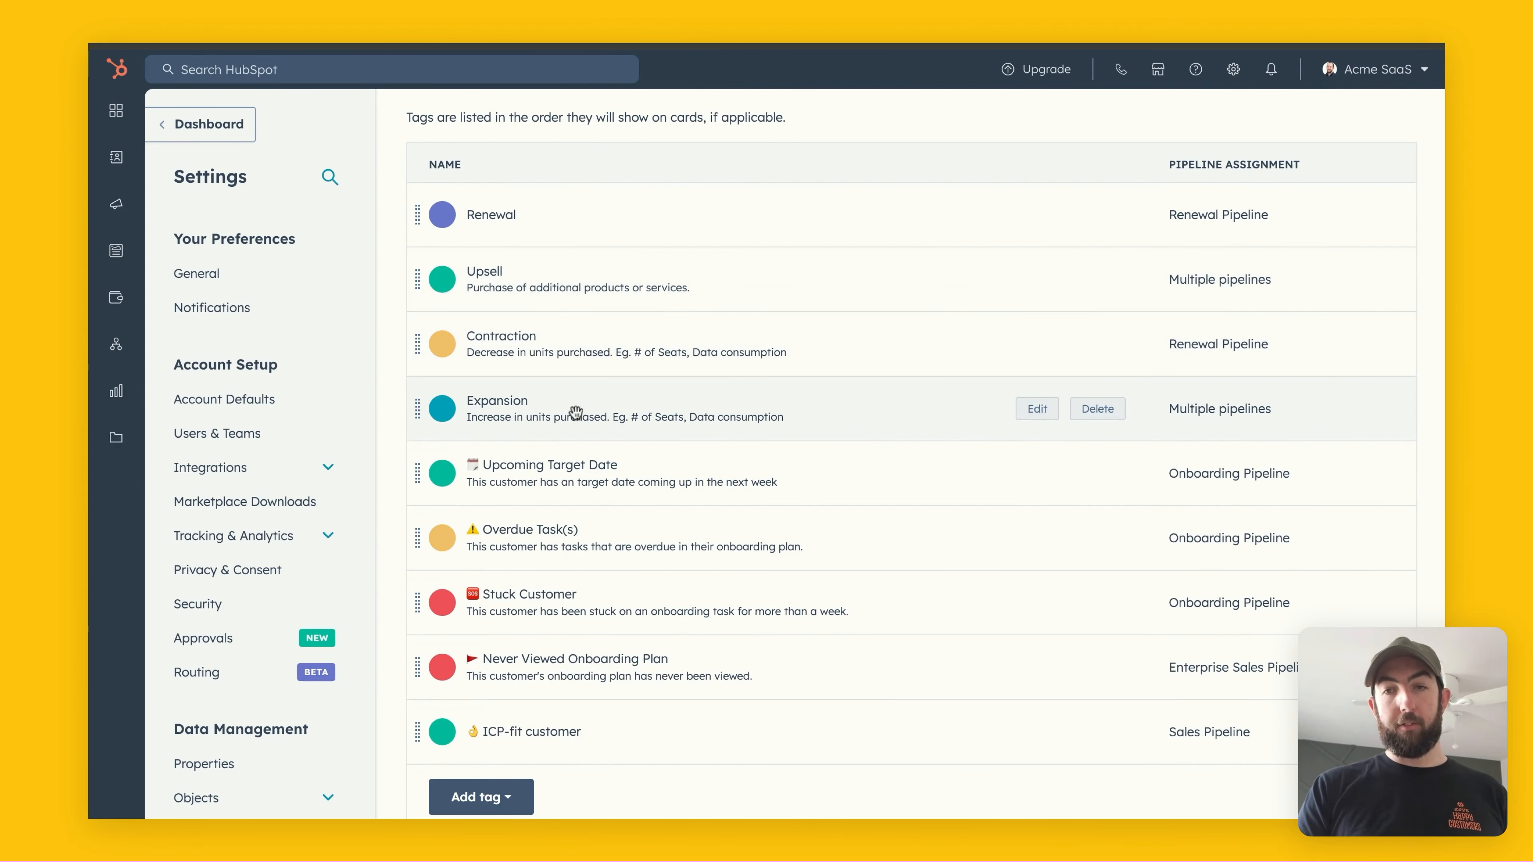
# Open the Expansion deal tag for editing and review its tag settings and filters.
pyautogui.click(1035, 415)
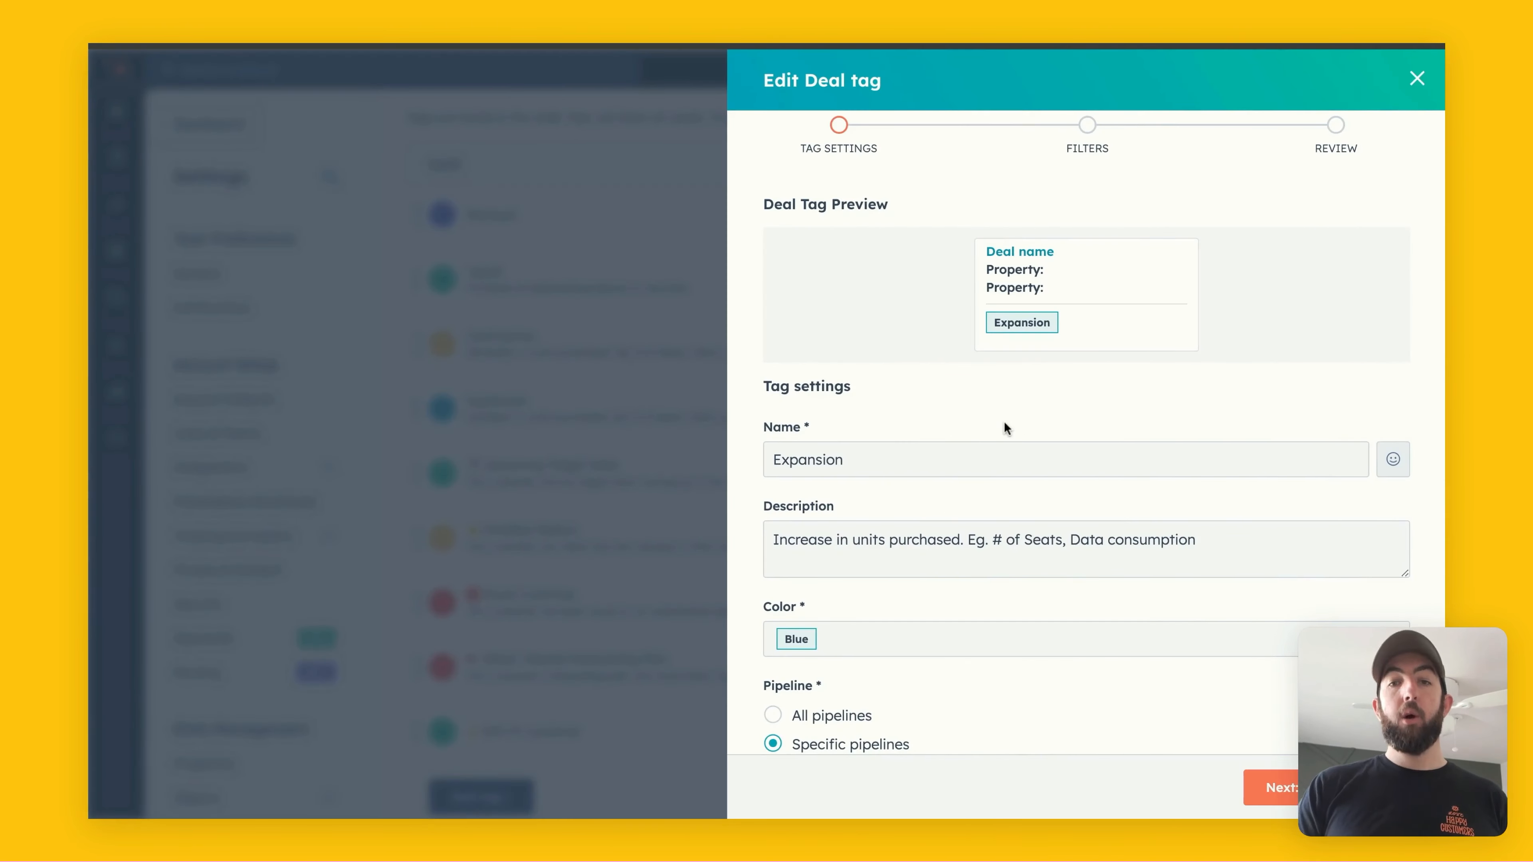
pyautogui.scroll(-1, 1004, 428)
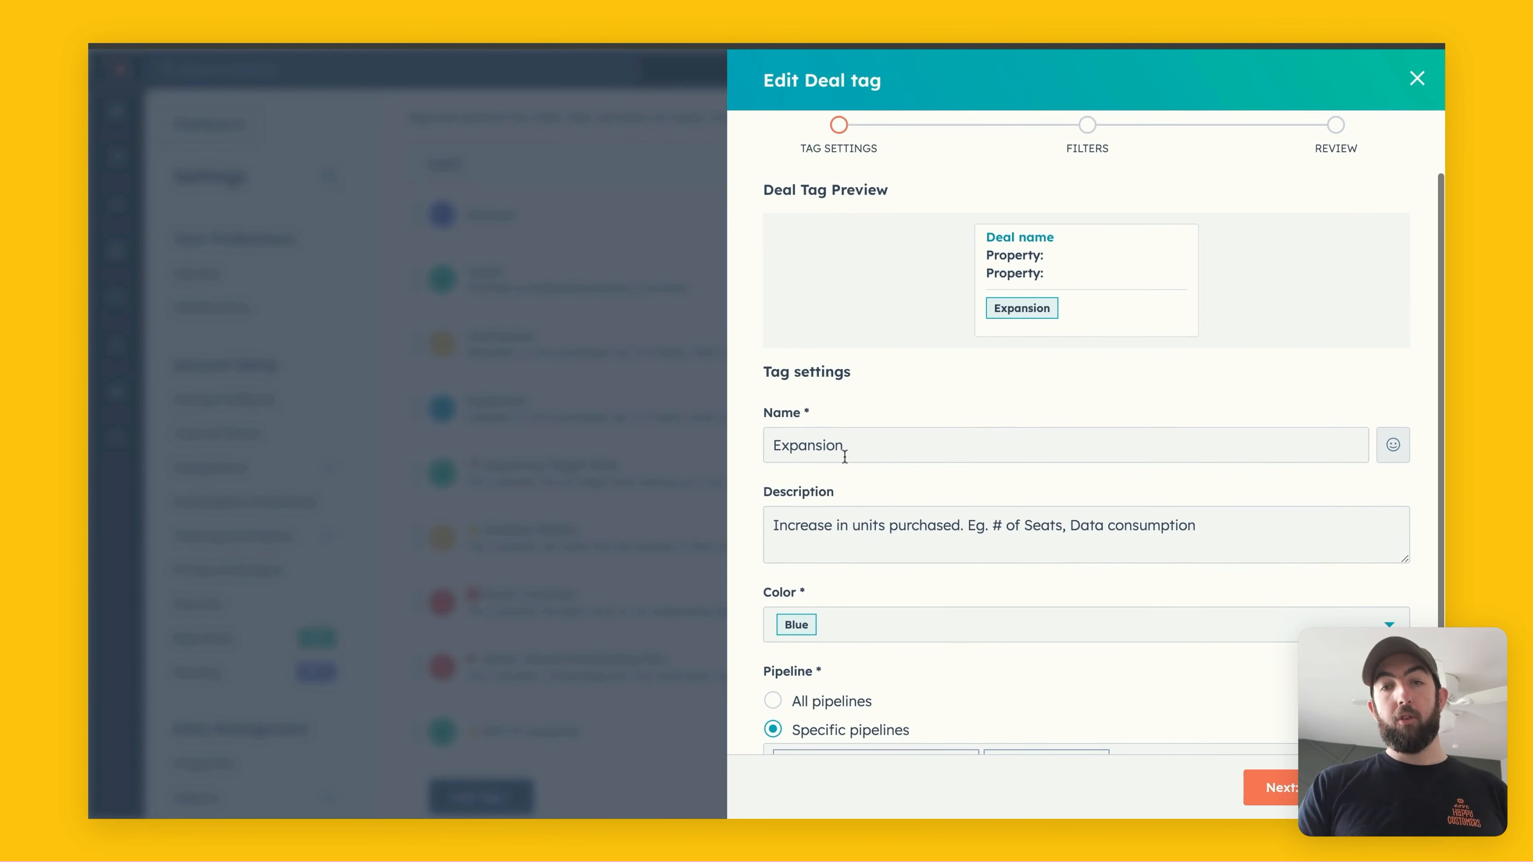
pyautogui.scroll(-1, 847, 513)
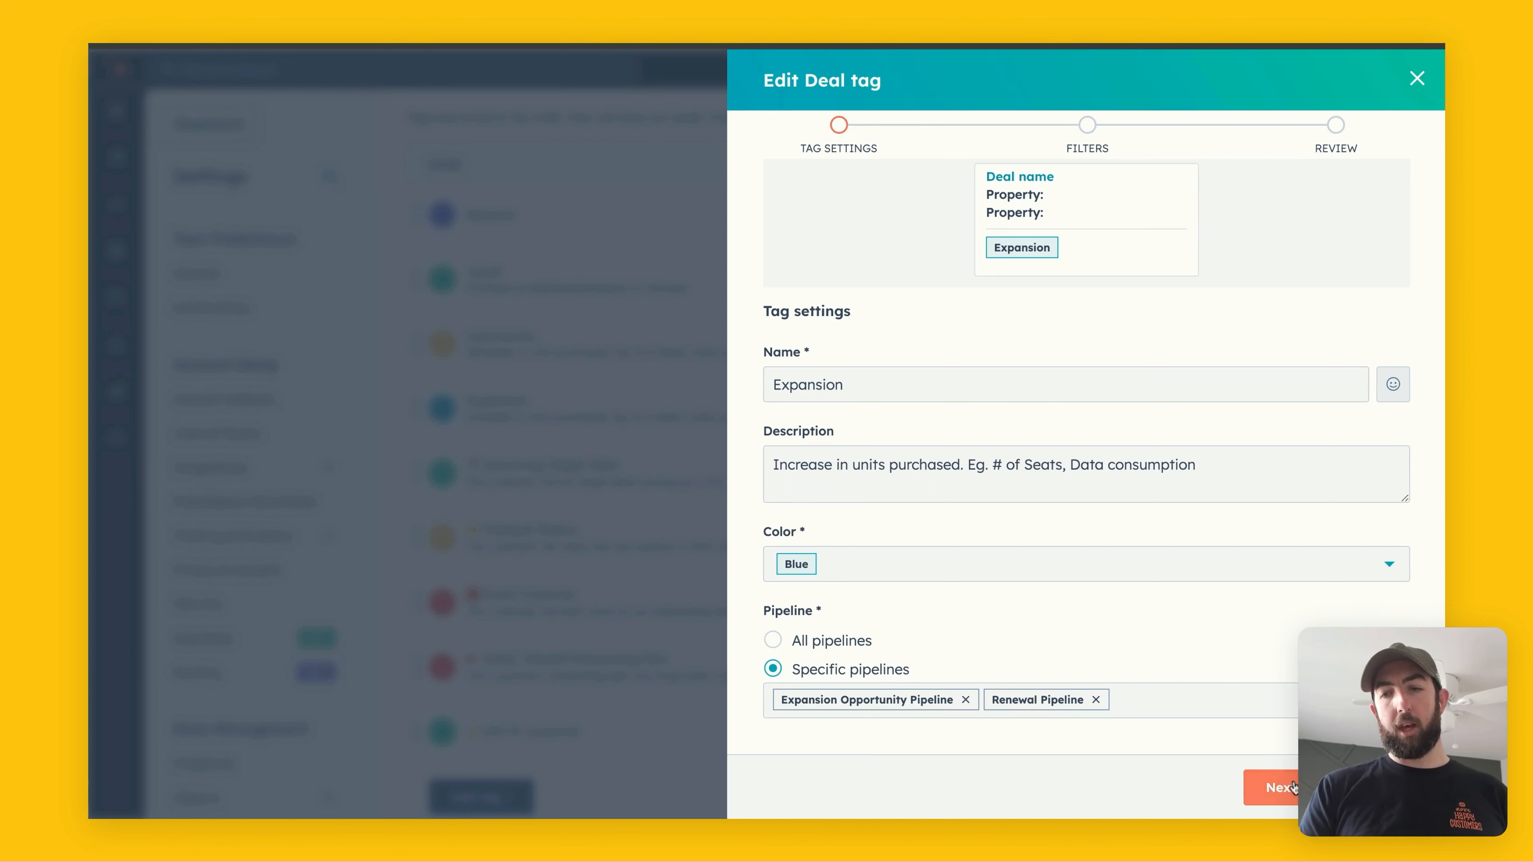
pyautogui.click(1271, 787)
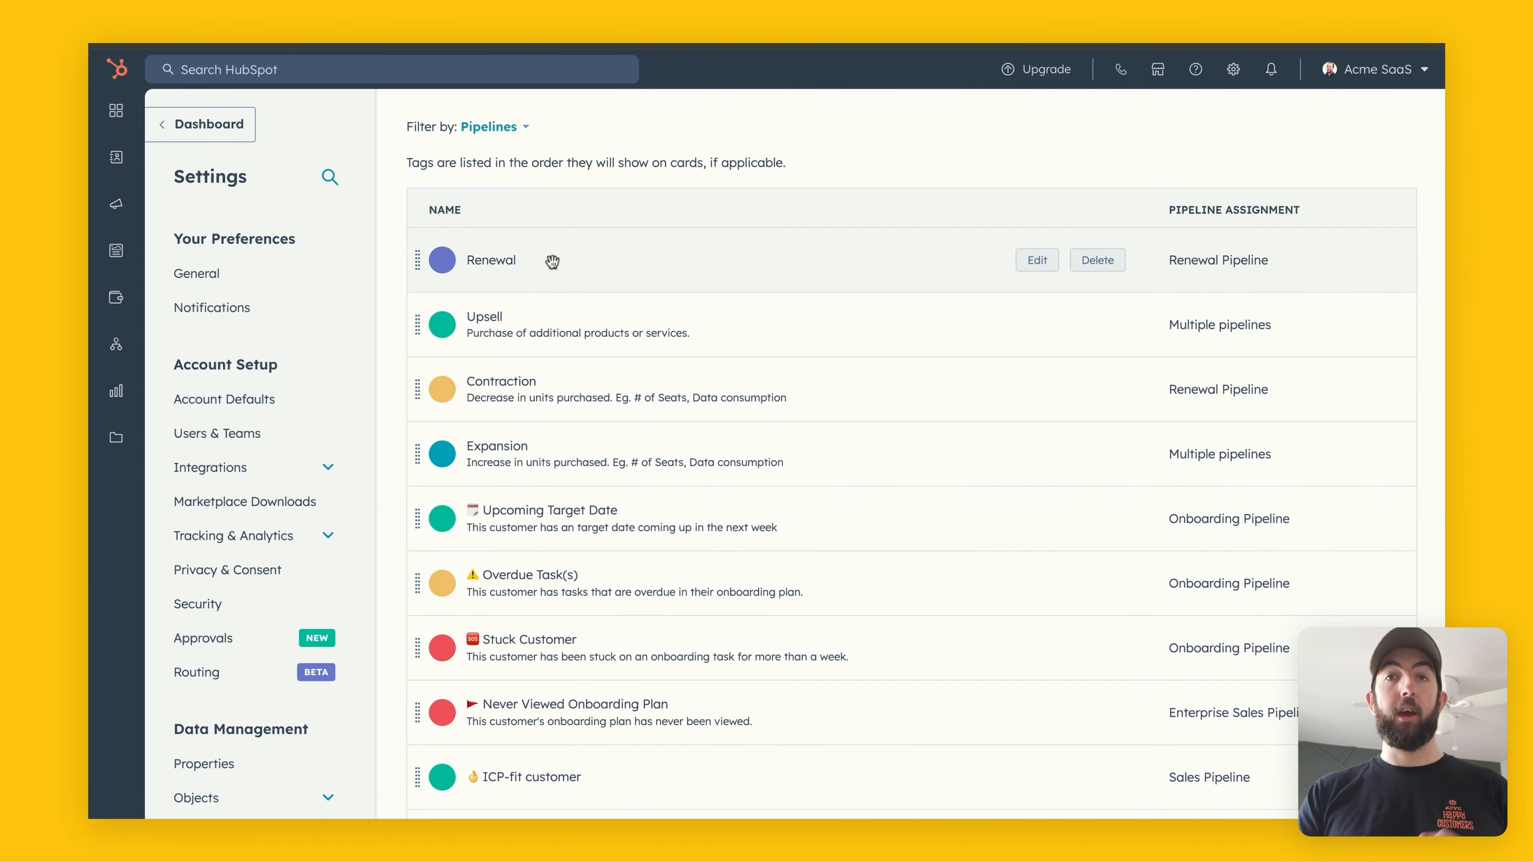
# Return to the Revenue Dashboard and open the Closed Revenue by Type report in the editor to examine its axes and breakdown.
pyautogui.click(241, 131)
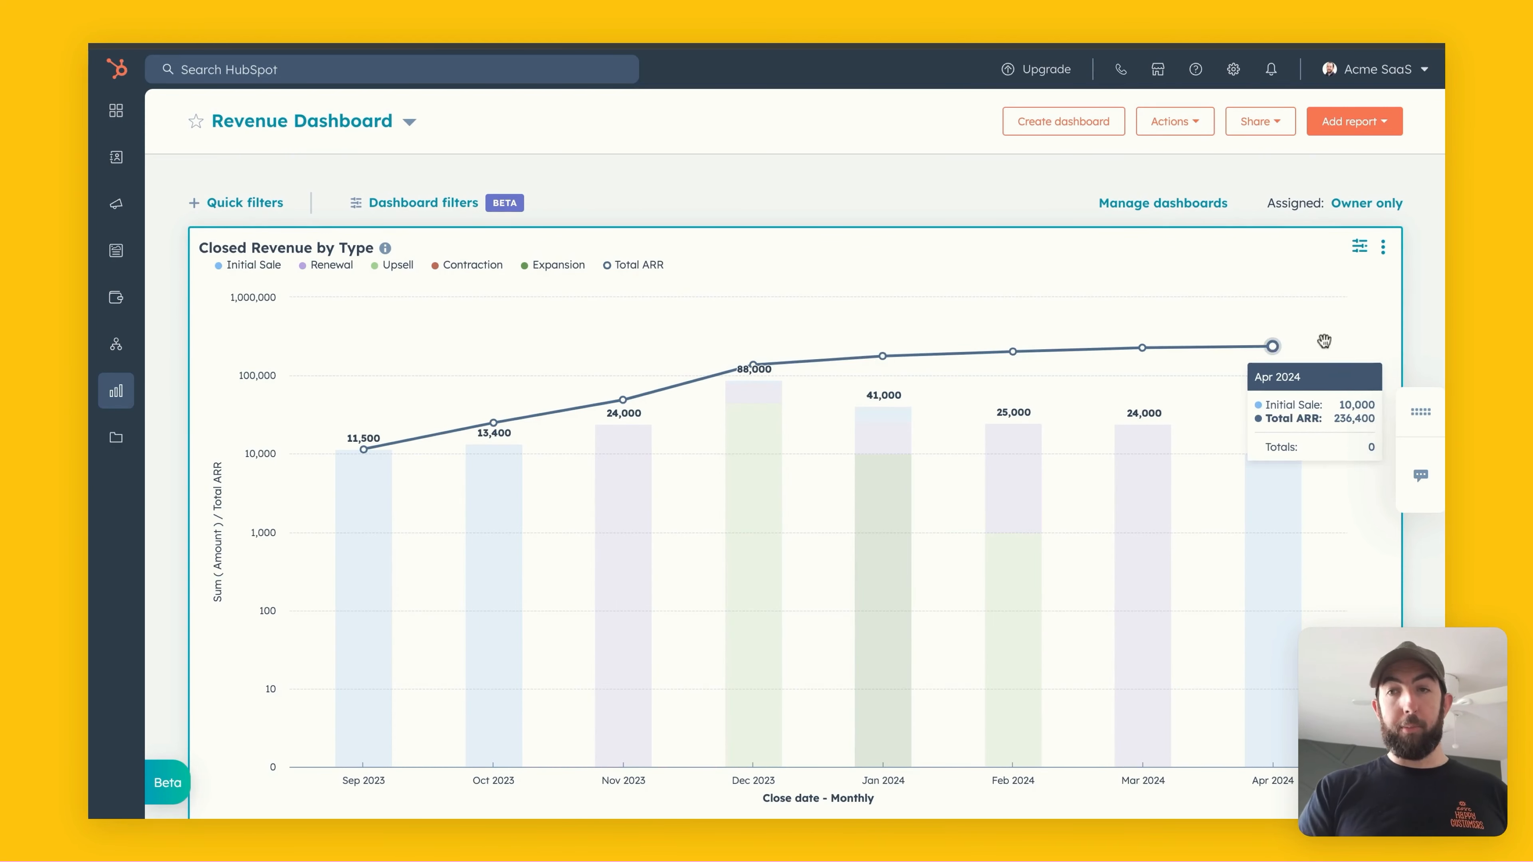
pyautogui.click(1360, 246)
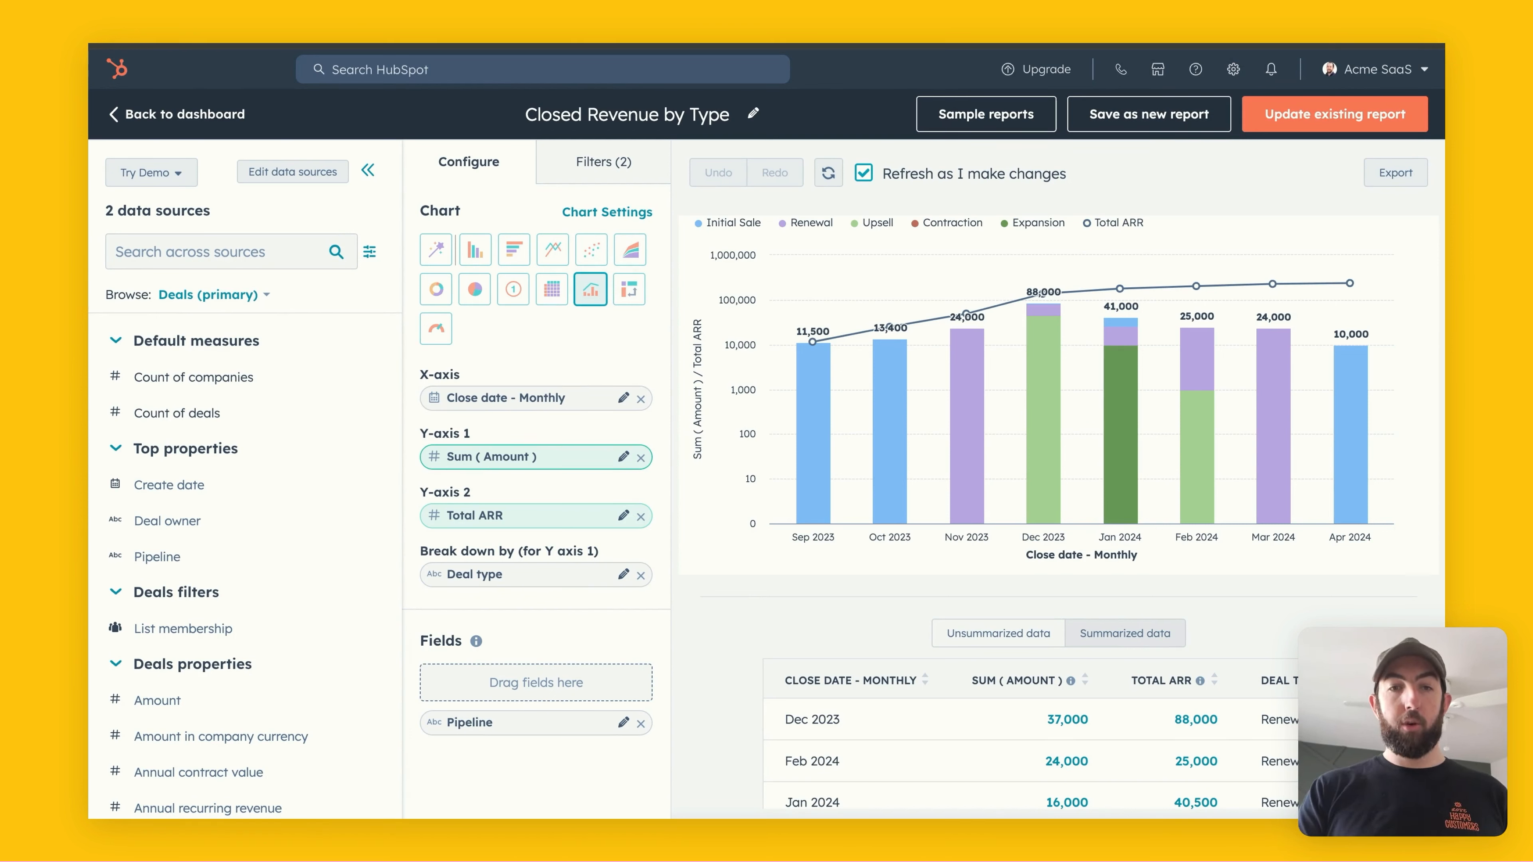
pyautogui.moveTo(838, 344)
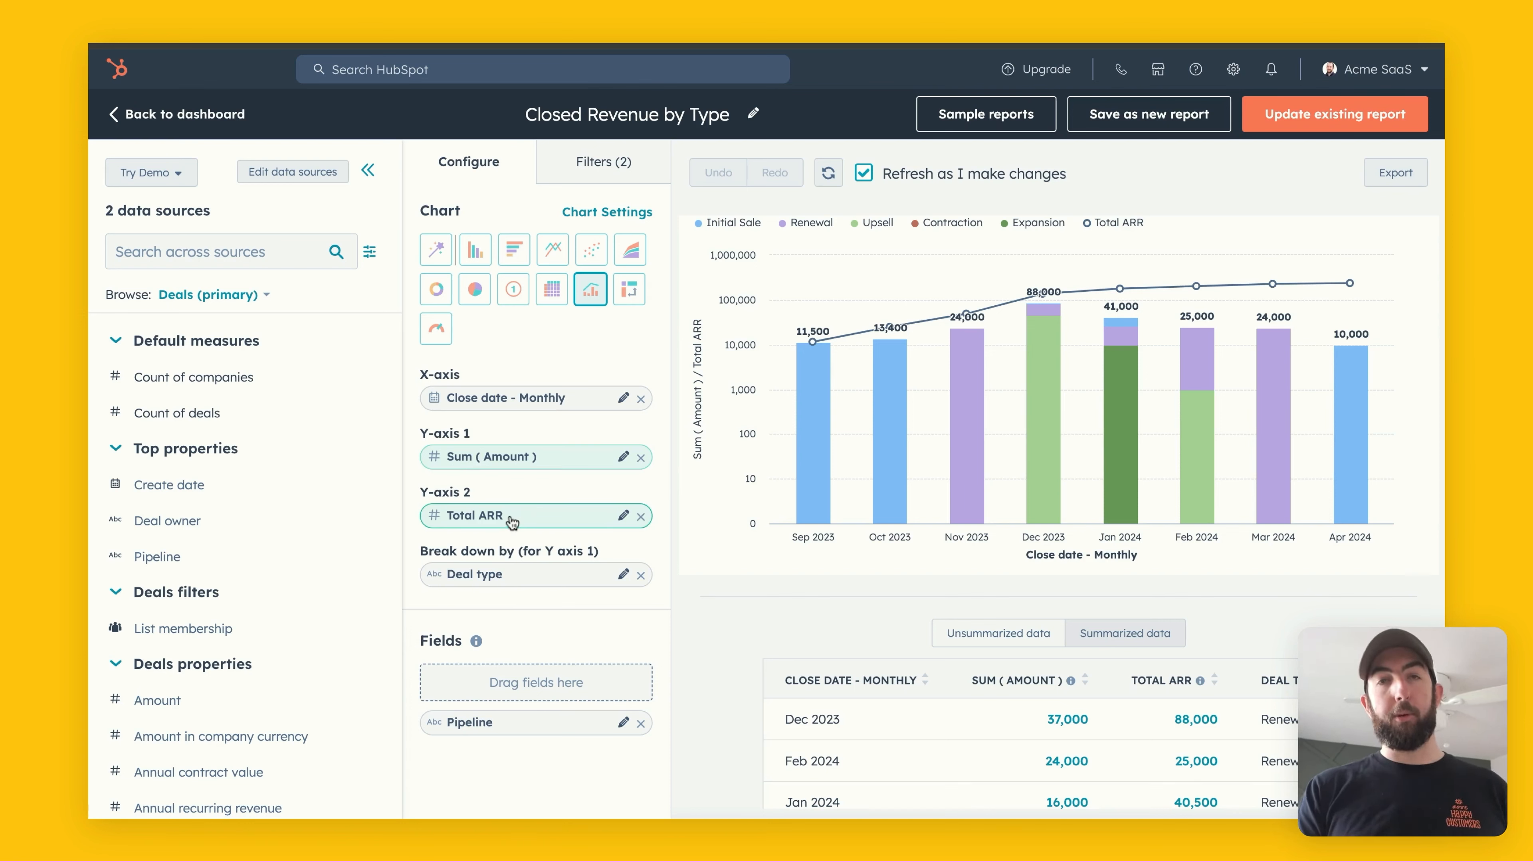
pyautogui.moveTo(1001, 389)
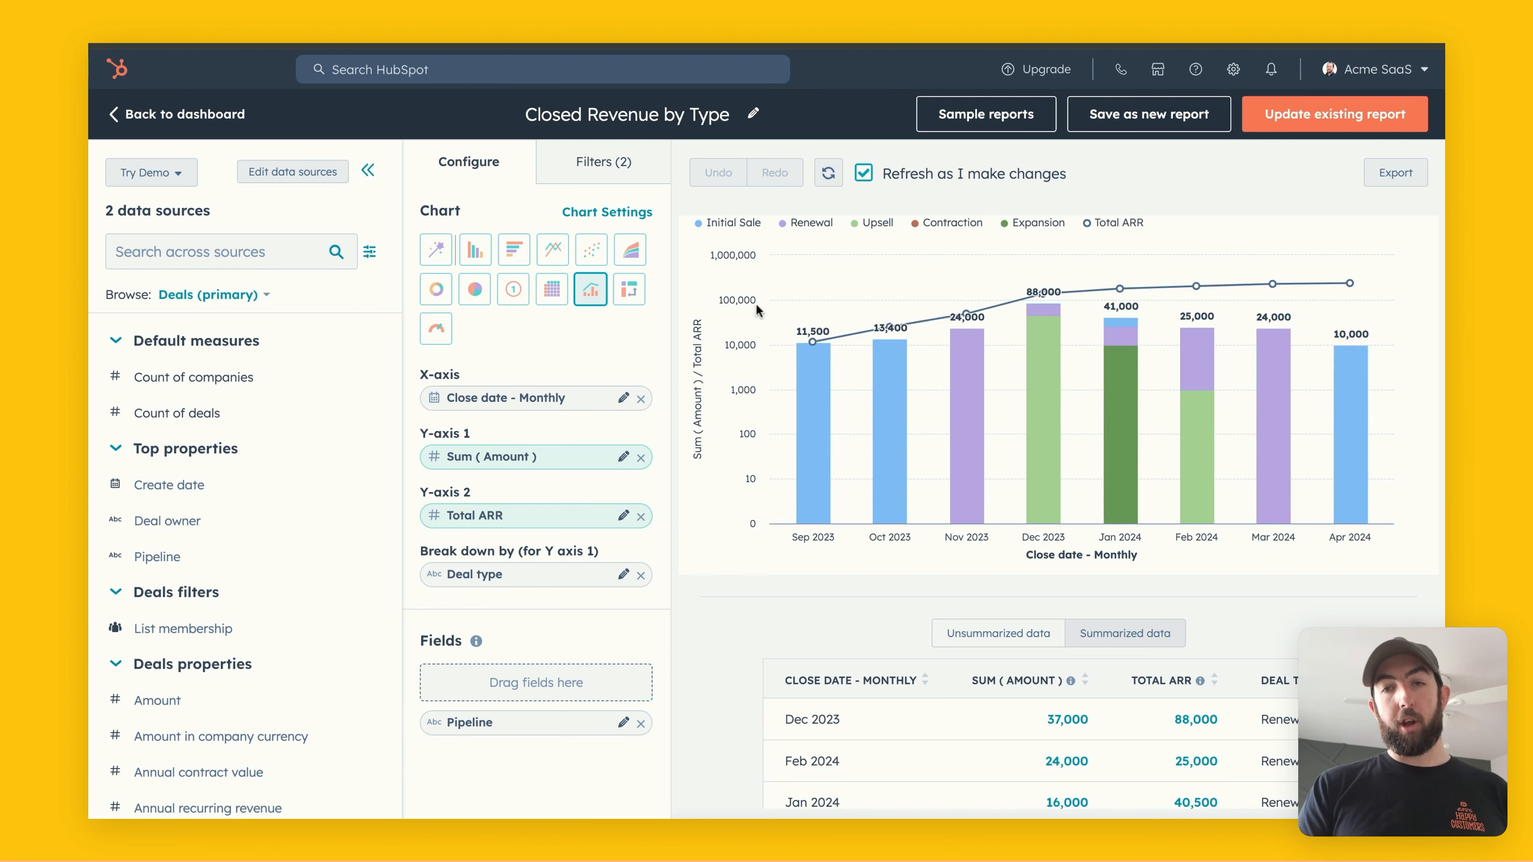
# Review the combination chart settings for Y-axis 1, including its display type, scale and colors.
pyautogui.click(627, 212)
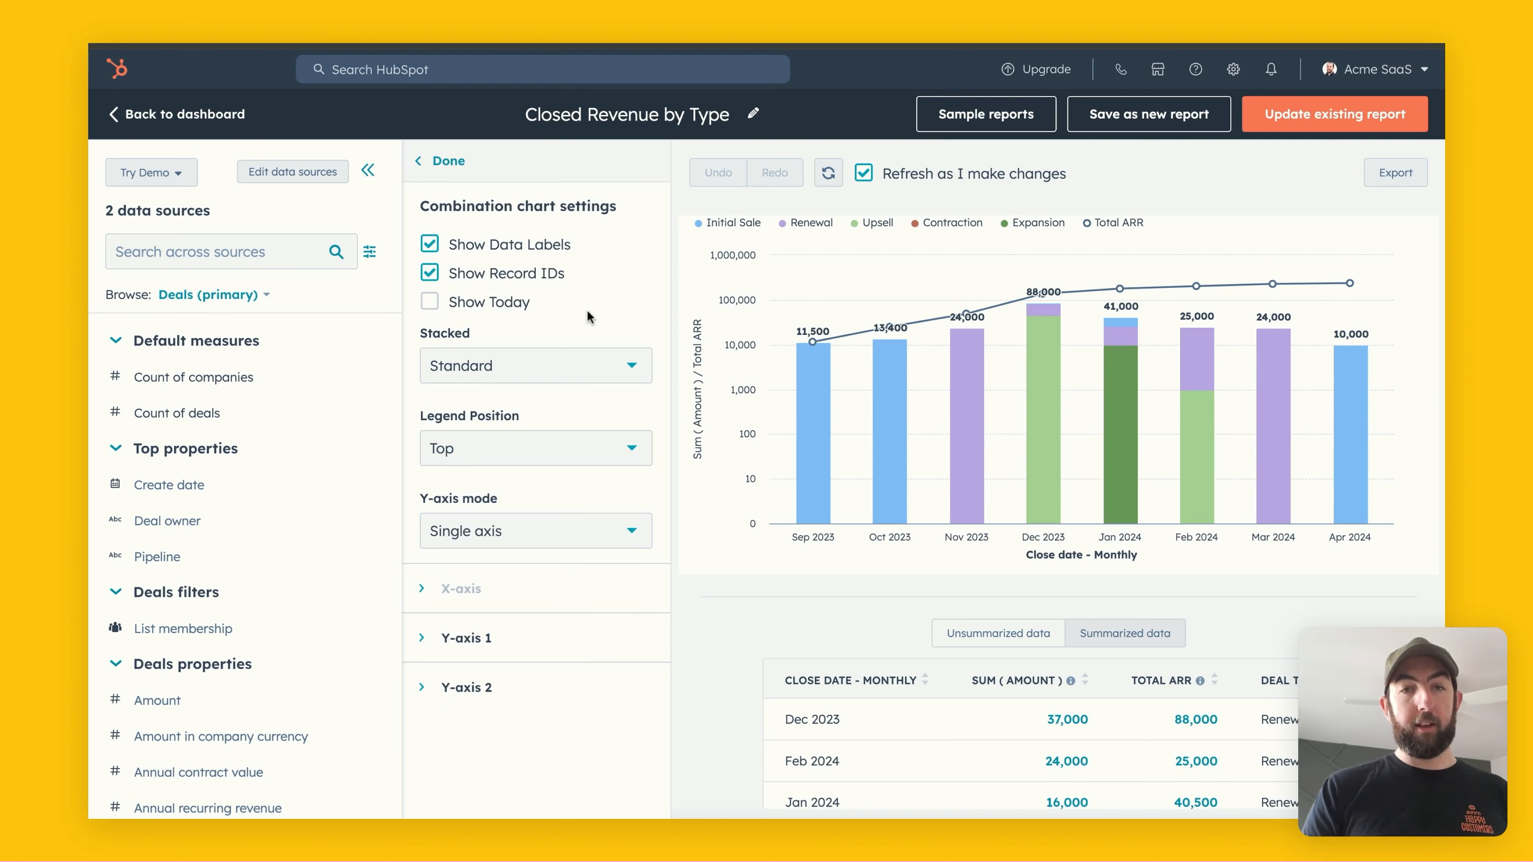
pyautogui.click(422, 638)
pyautogui.scroll(-5, 424, 640)
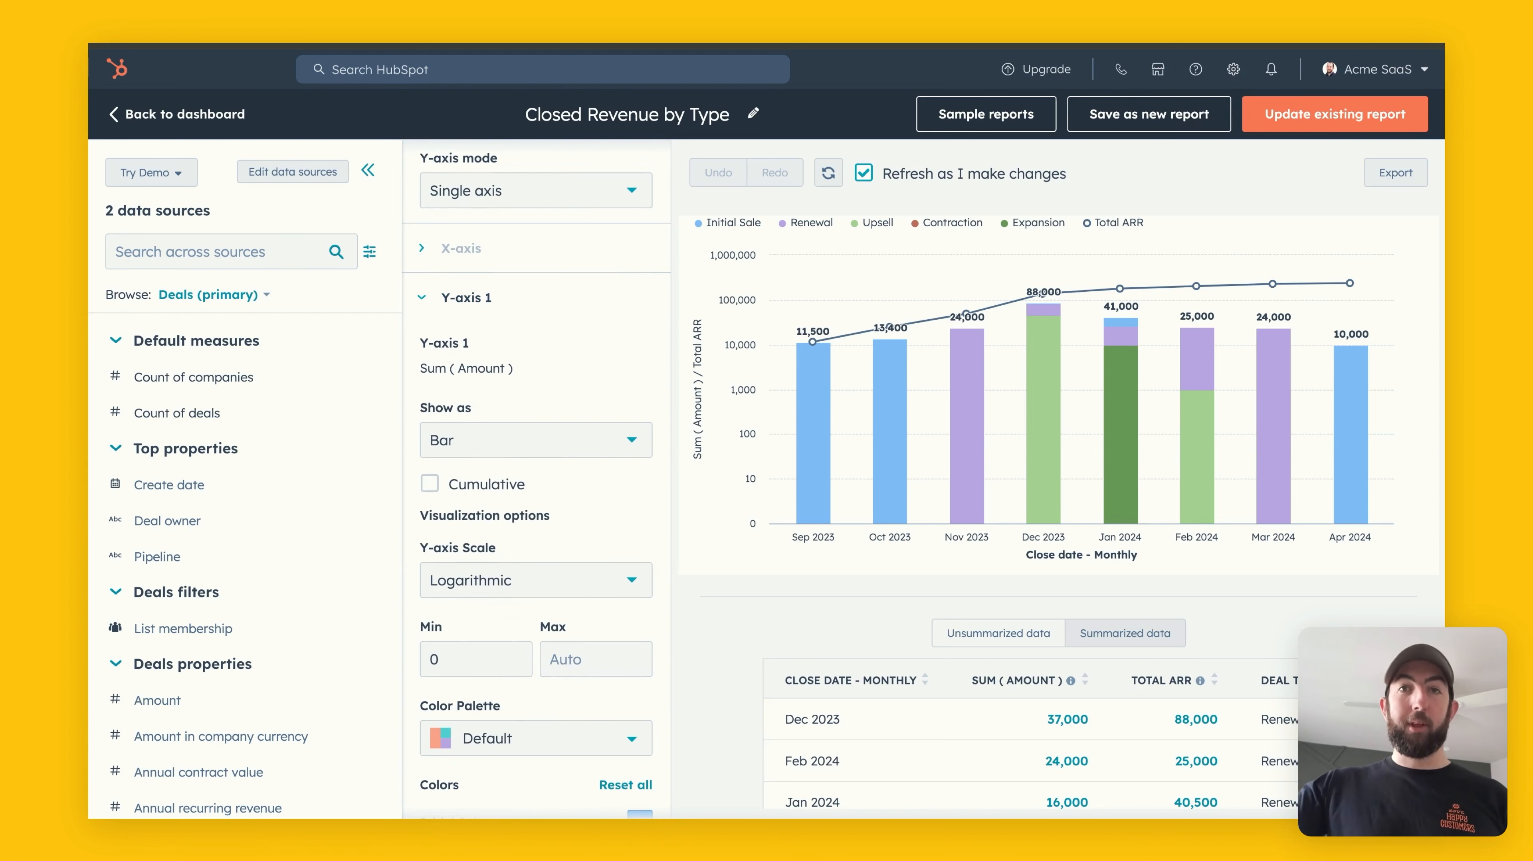
pyautogui.scroll(-1, 537, 480)
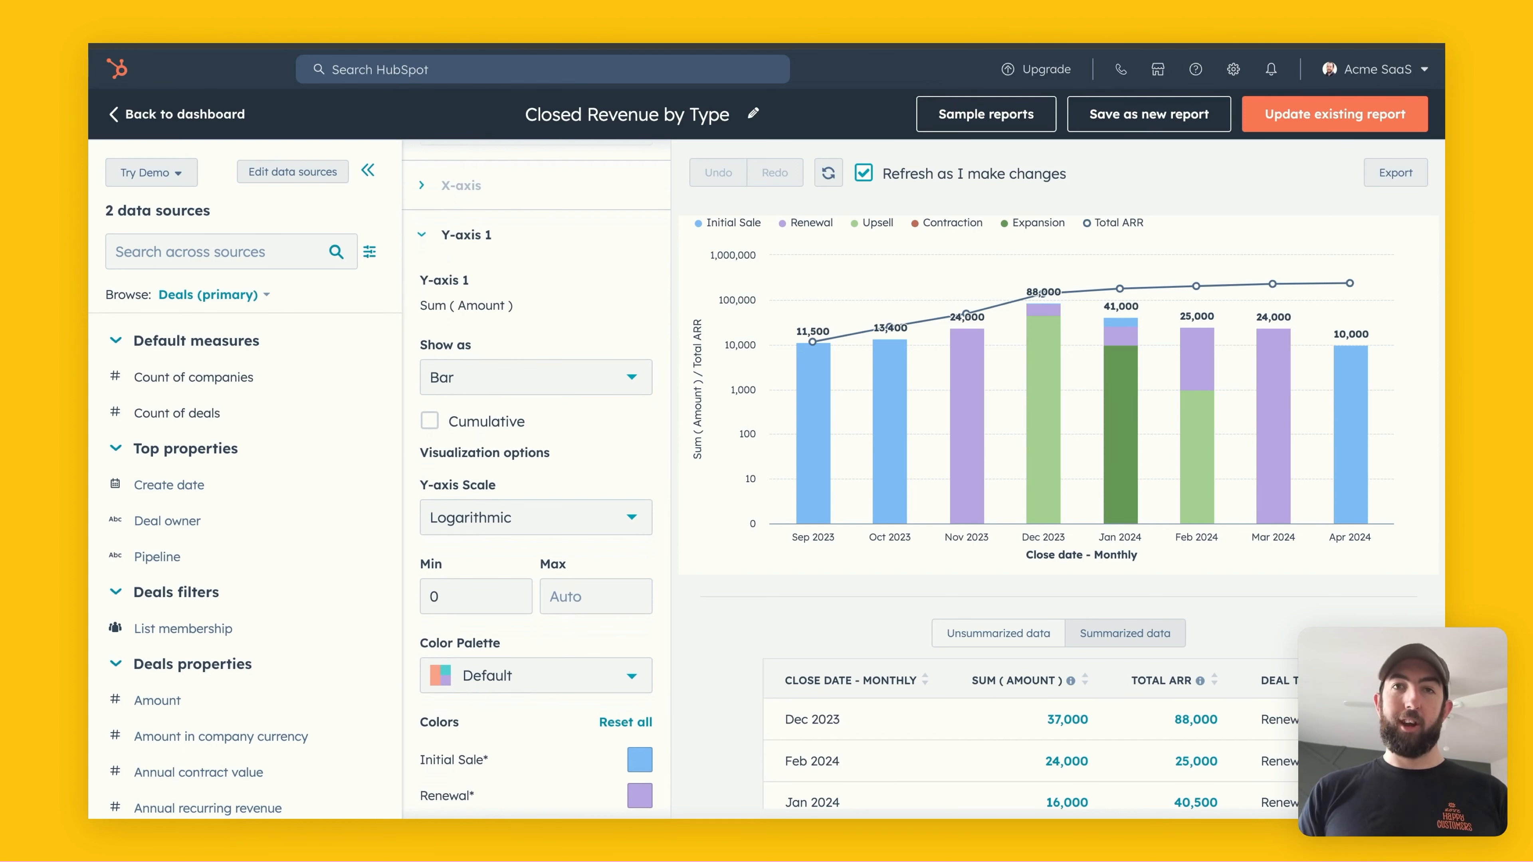
pyautogui.moveTo(1008, 429)
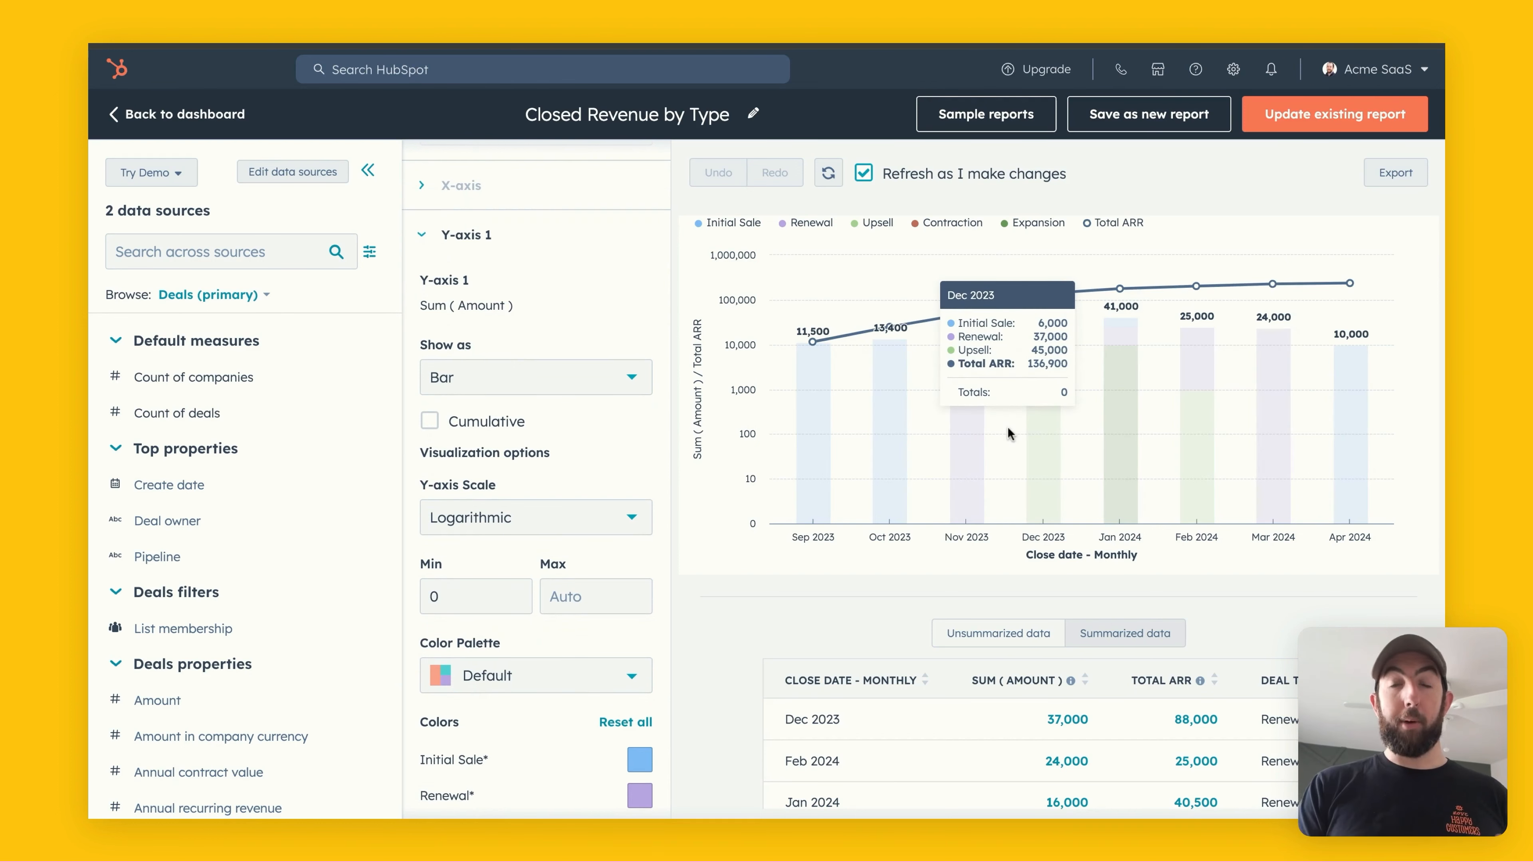
pyautogui.click(458, 235)
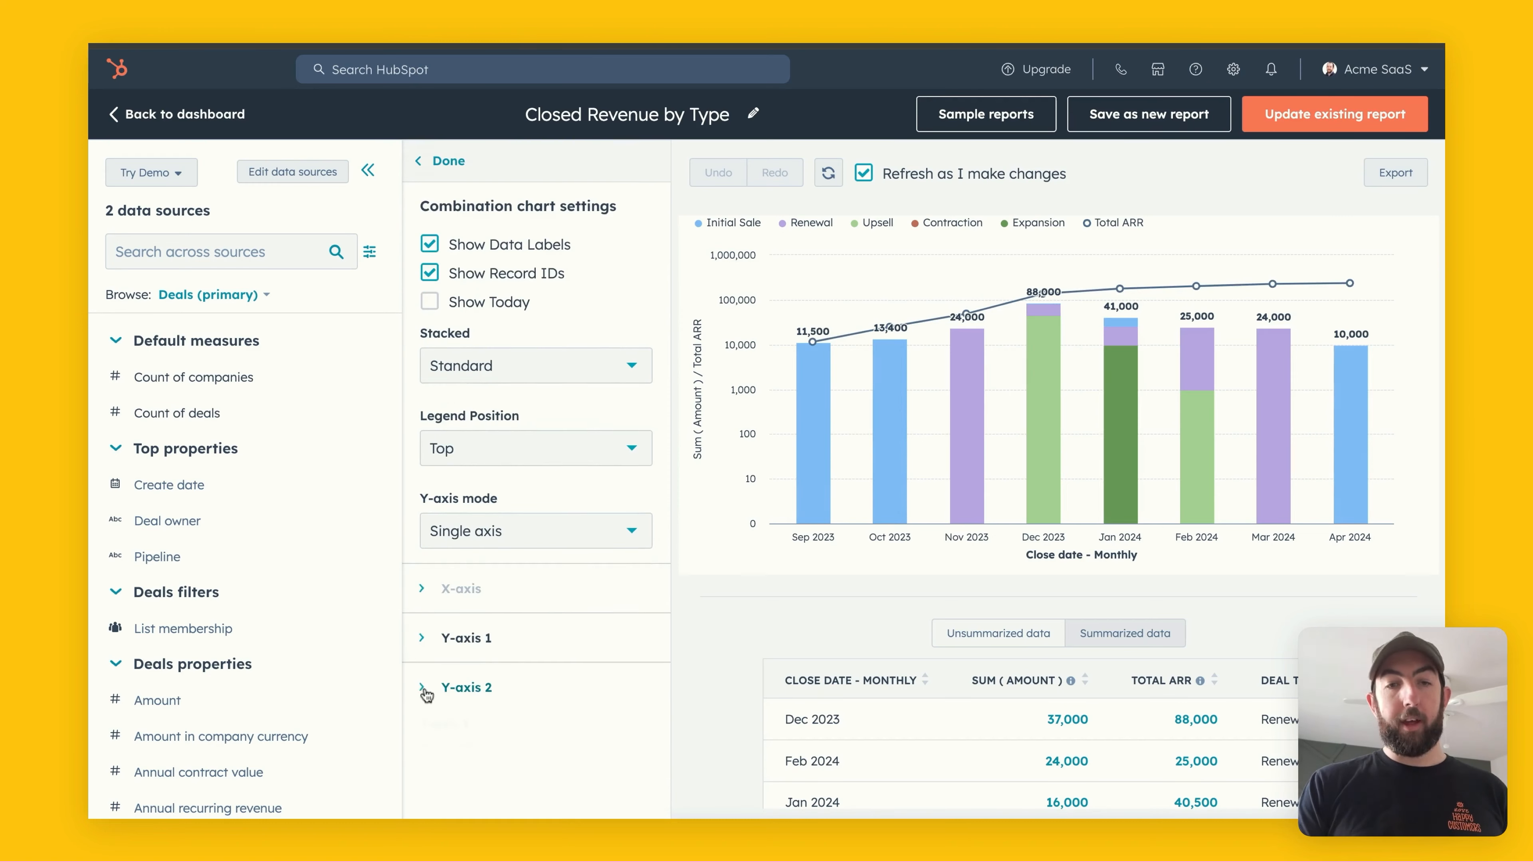
# Review the chart settings for Y-axis 2, including its cumulative line option, and close the chart settings.
pyautogui.click(426, 690)
pyautogui.scroll(-1, 453, 653)
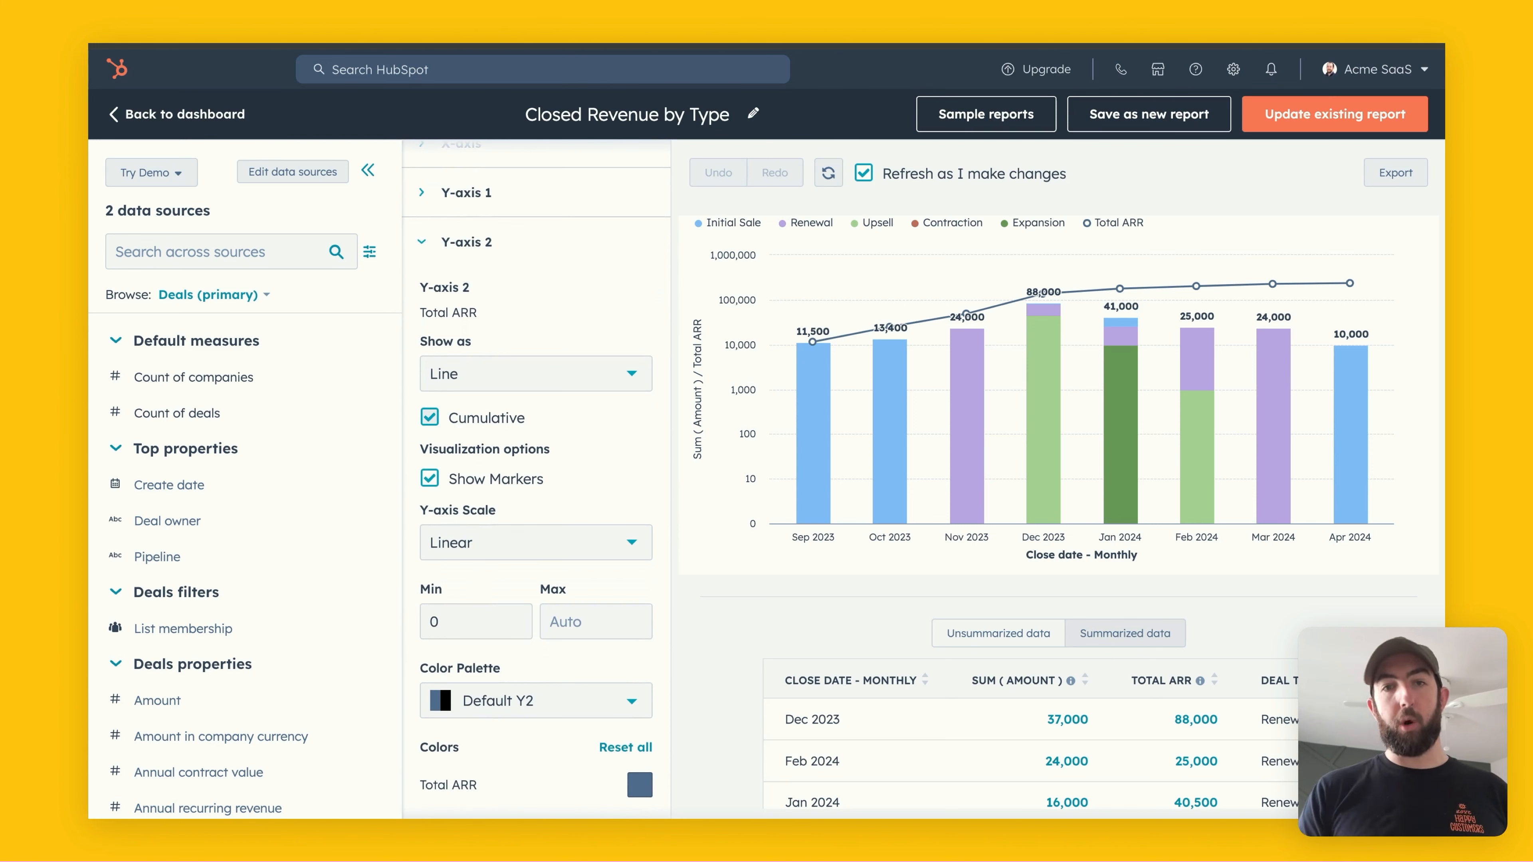
pyautogui.scroll(-1, 513, 431)
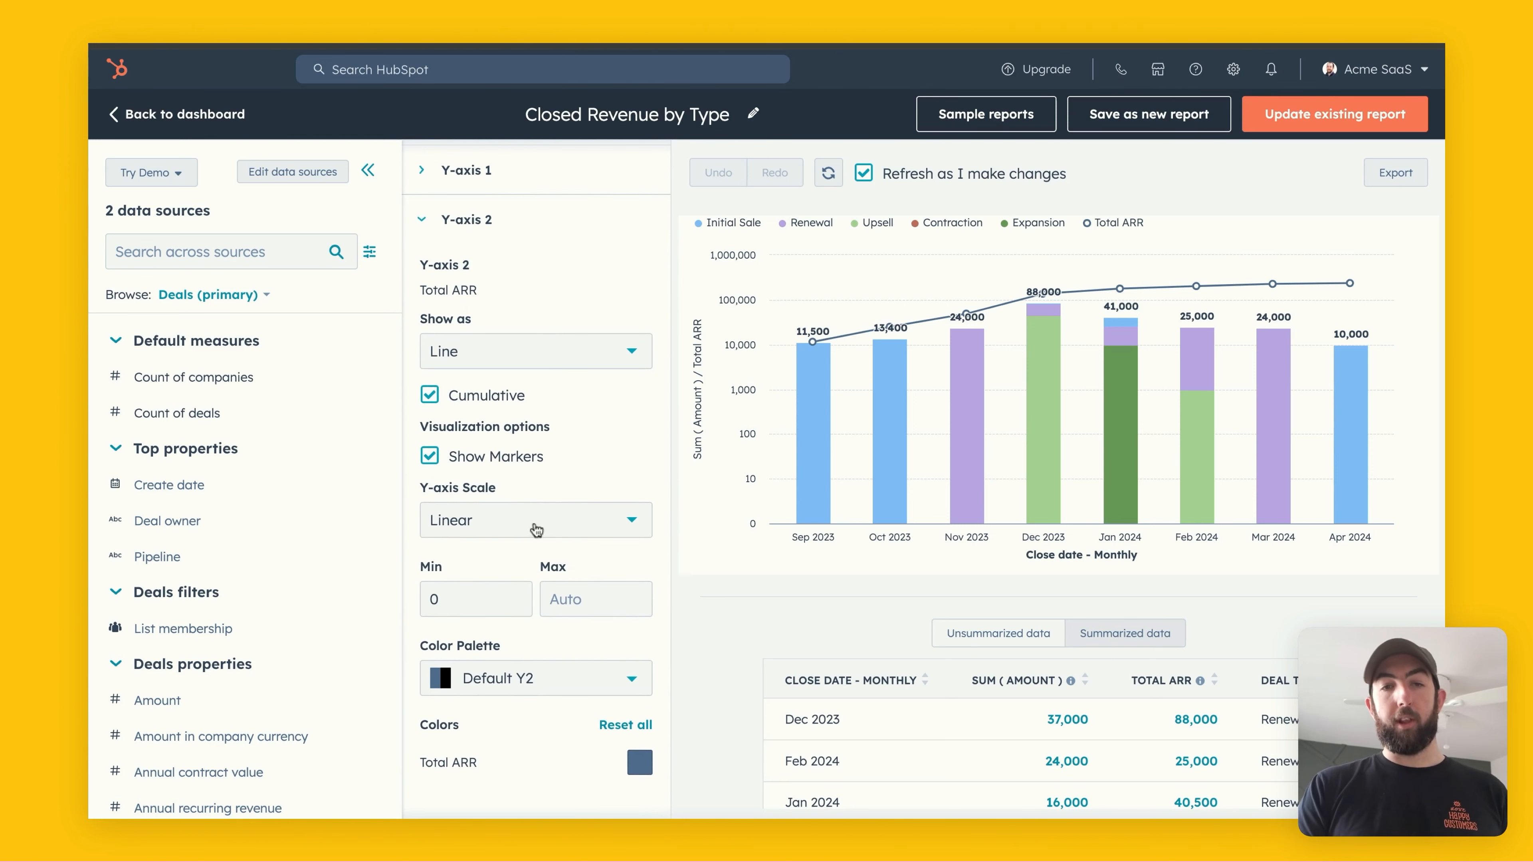
pyautogui.scroll(3, 549, 496)
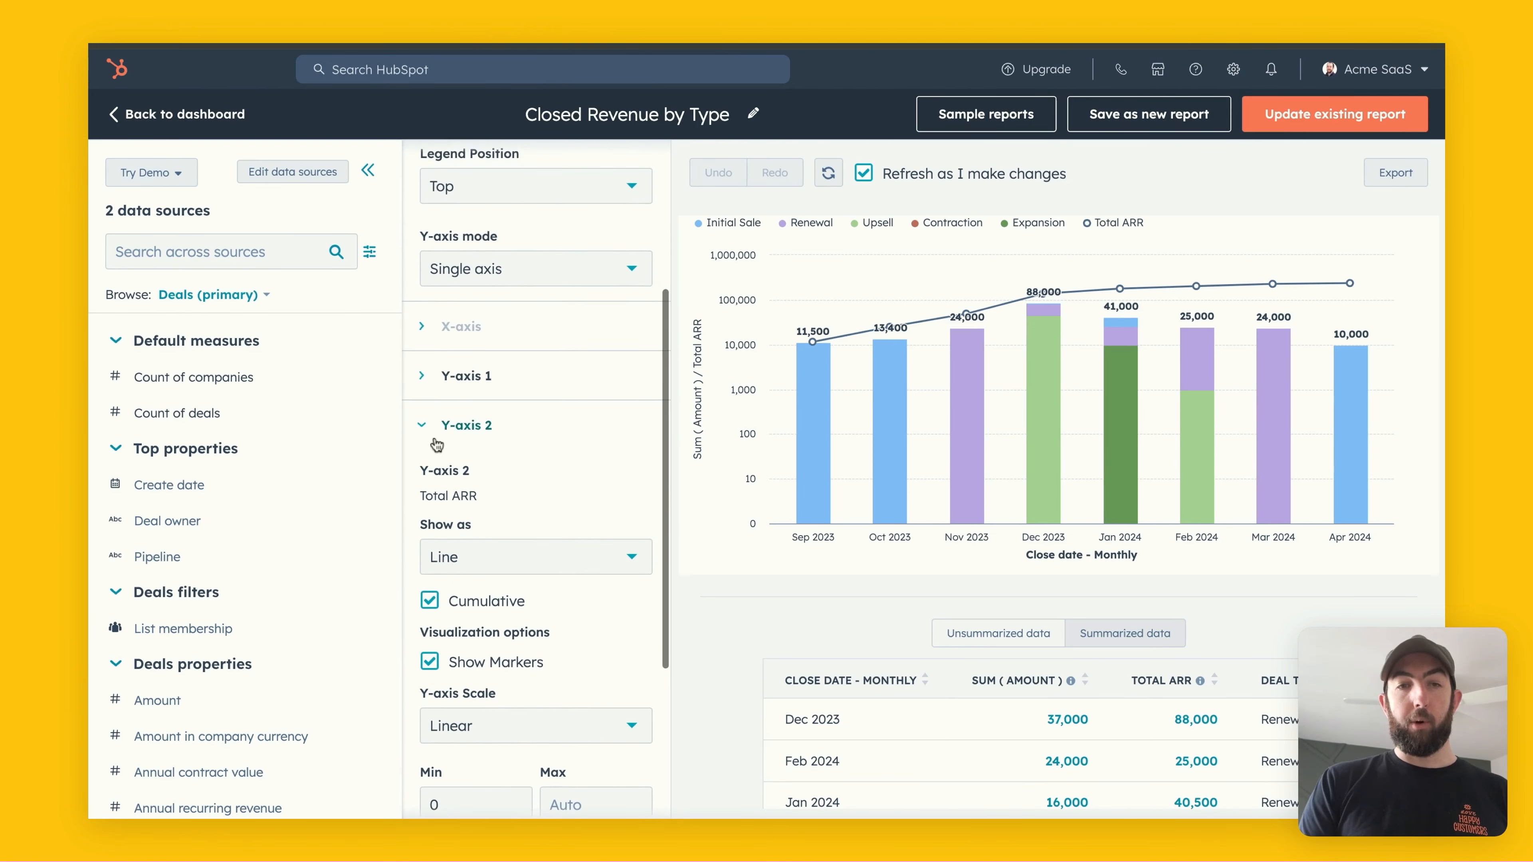
pyautogui.click(435, 432)
pyautogui.moveTo(886, 398)
pyautogui.moveTo(932, 487)
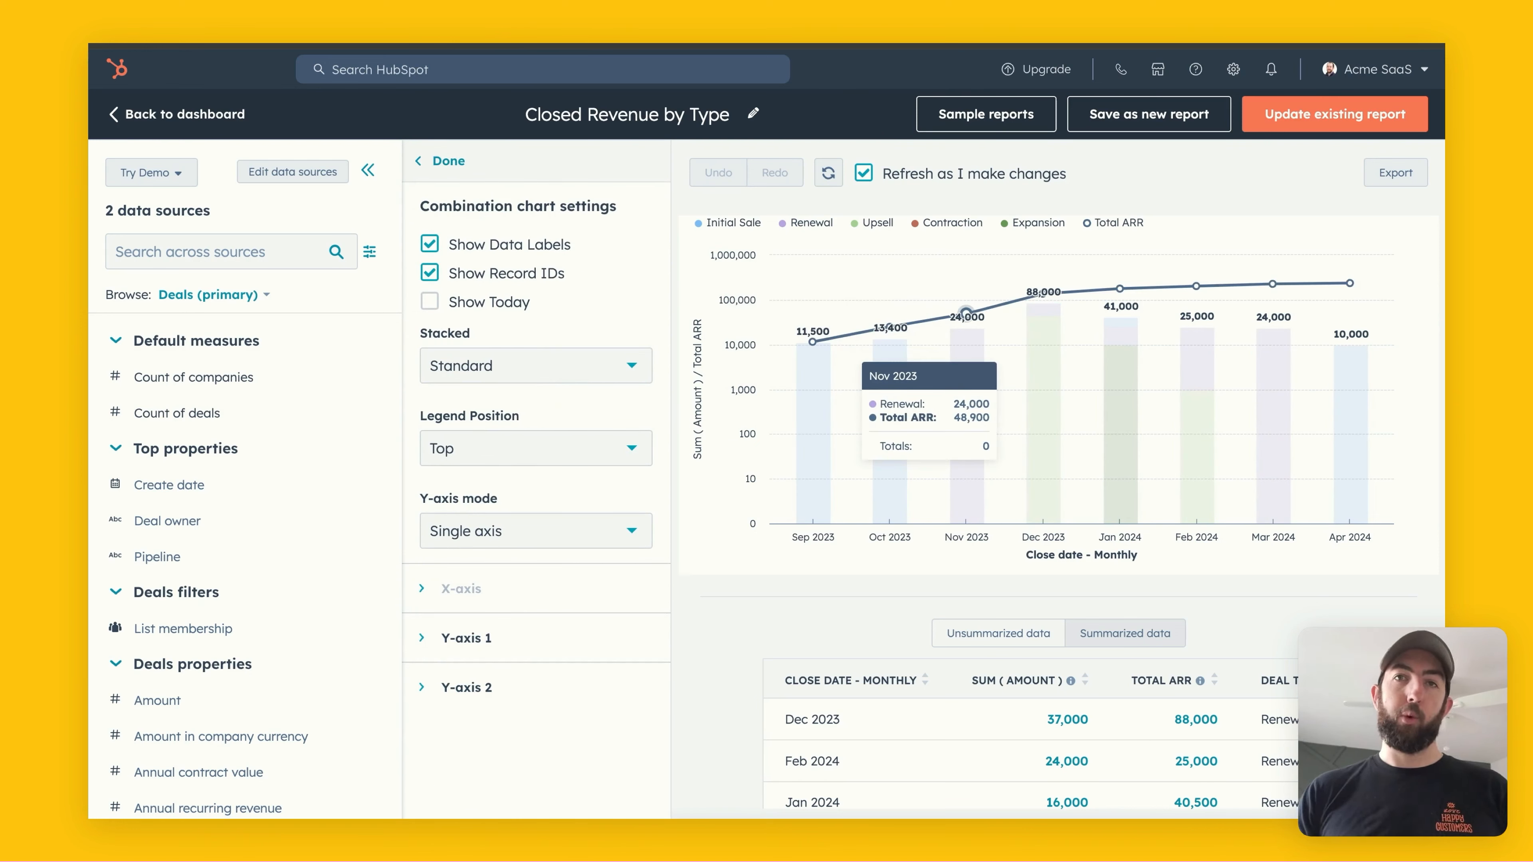
pyautogui.click(446, 160)
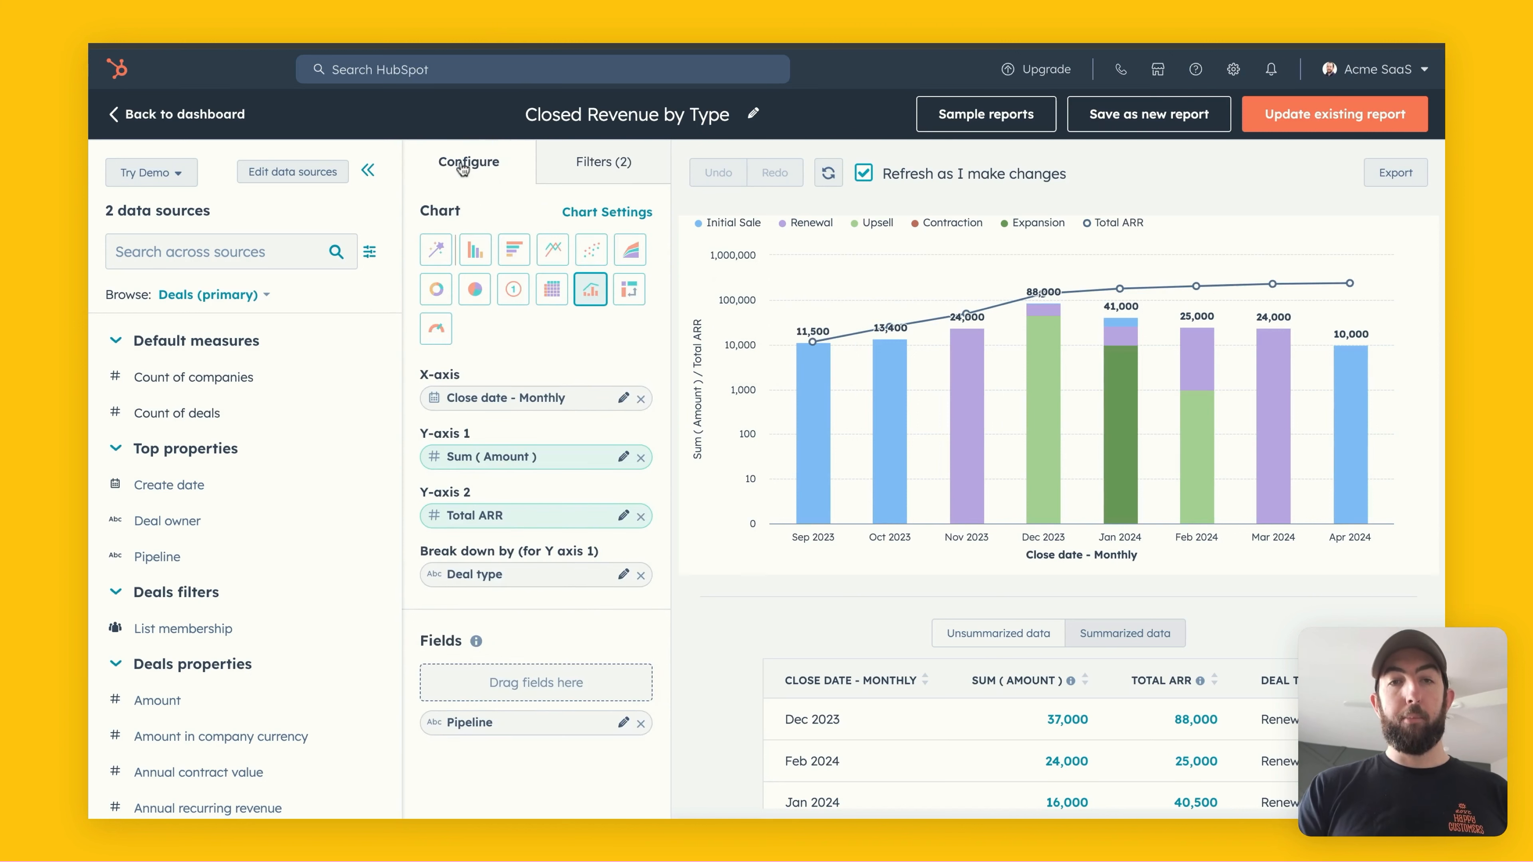
# Check the report's pipeline and deal stage filters, and return to the Revenue Dashboard without saving.
pyautogui.click(624, 179)
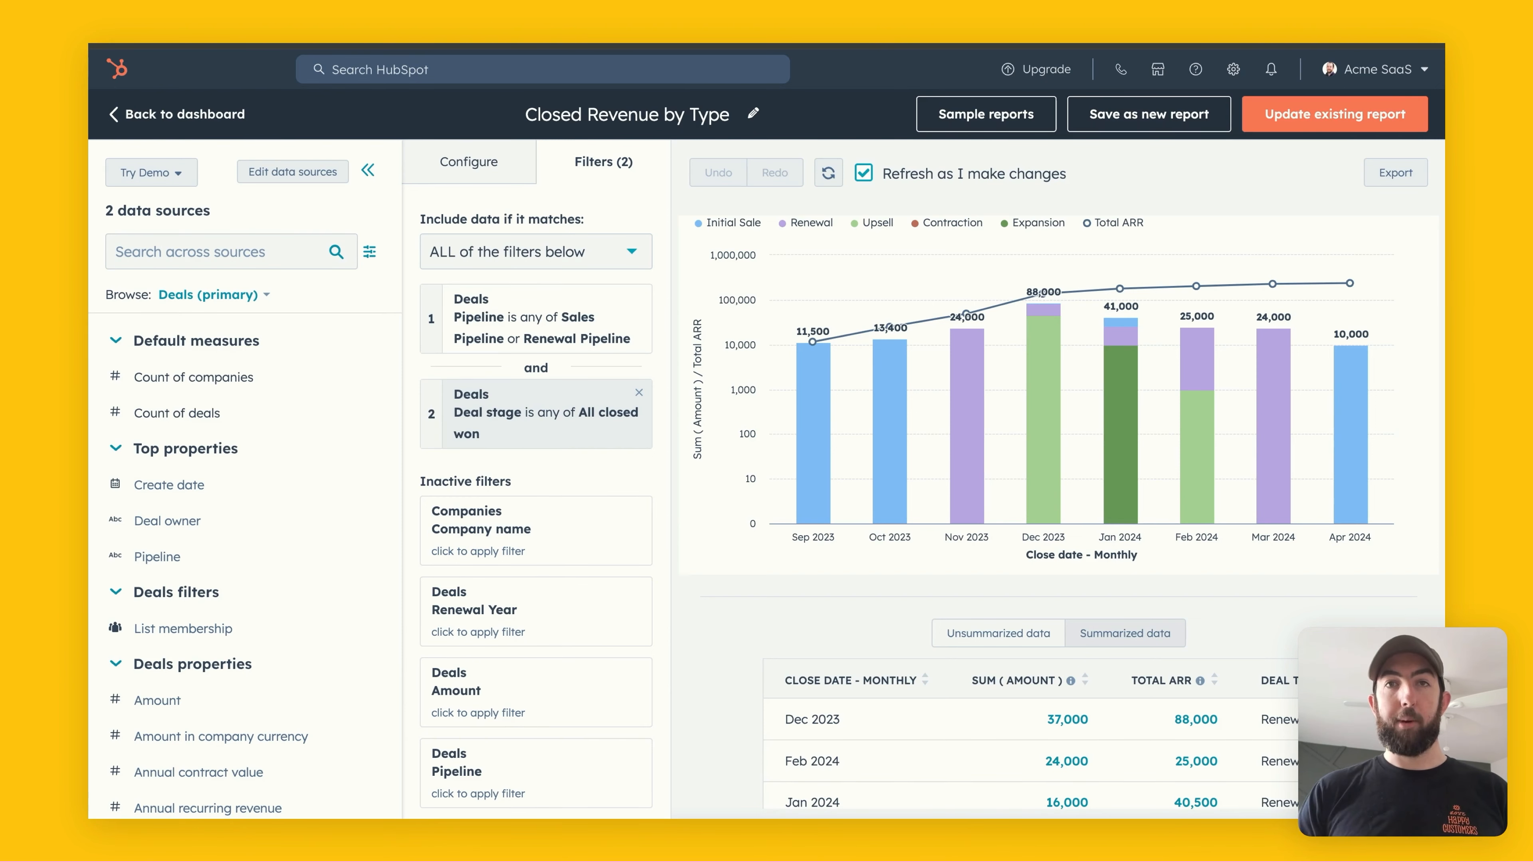
pyautogui.click(205, 114)
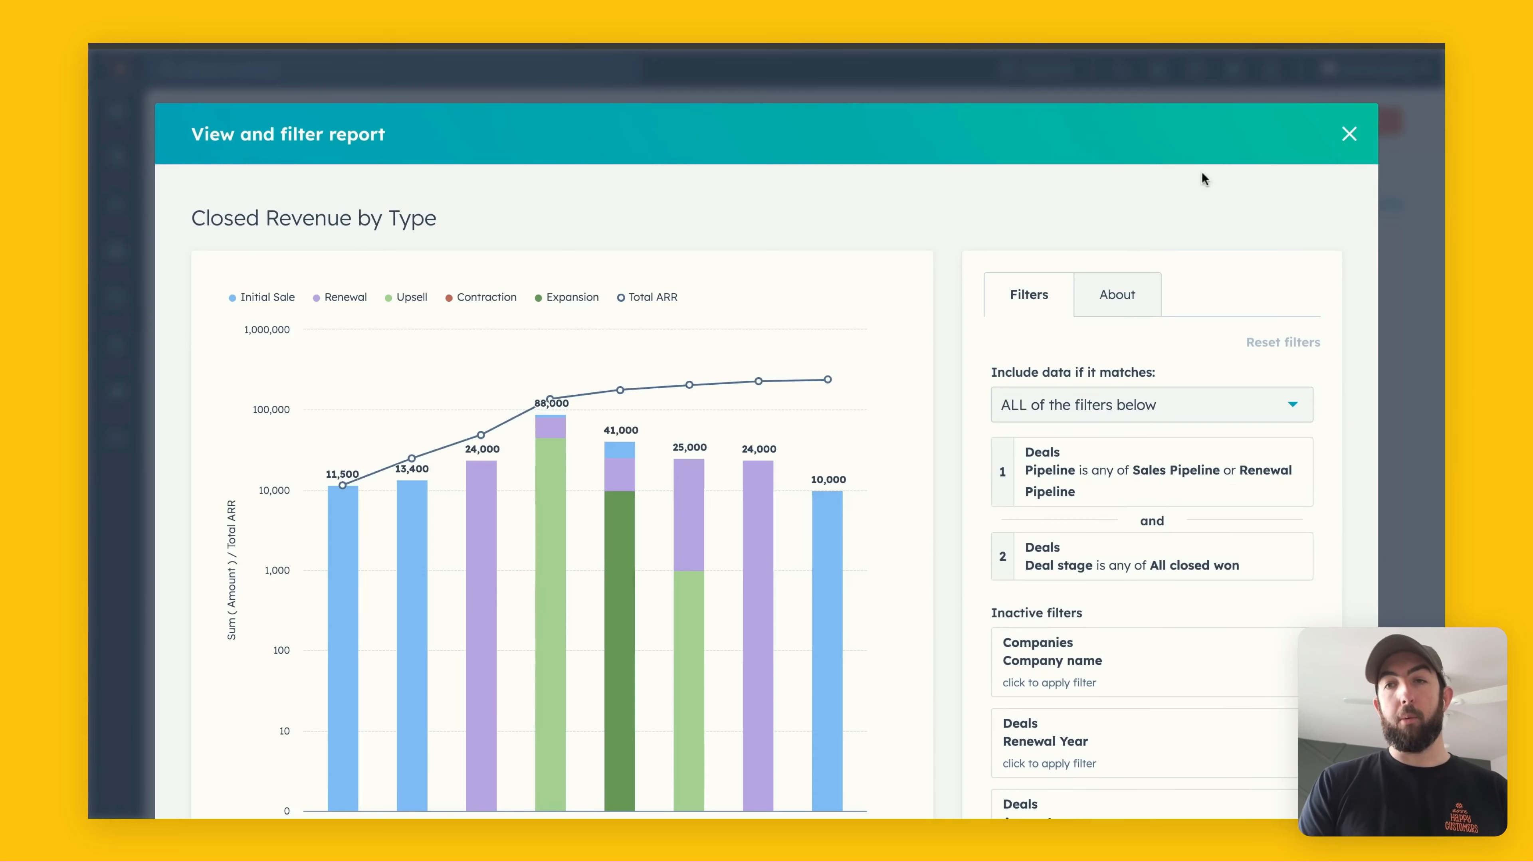
pyautogui.click(1348, 134)
pyautogui.scroll(-1, 926, 544)
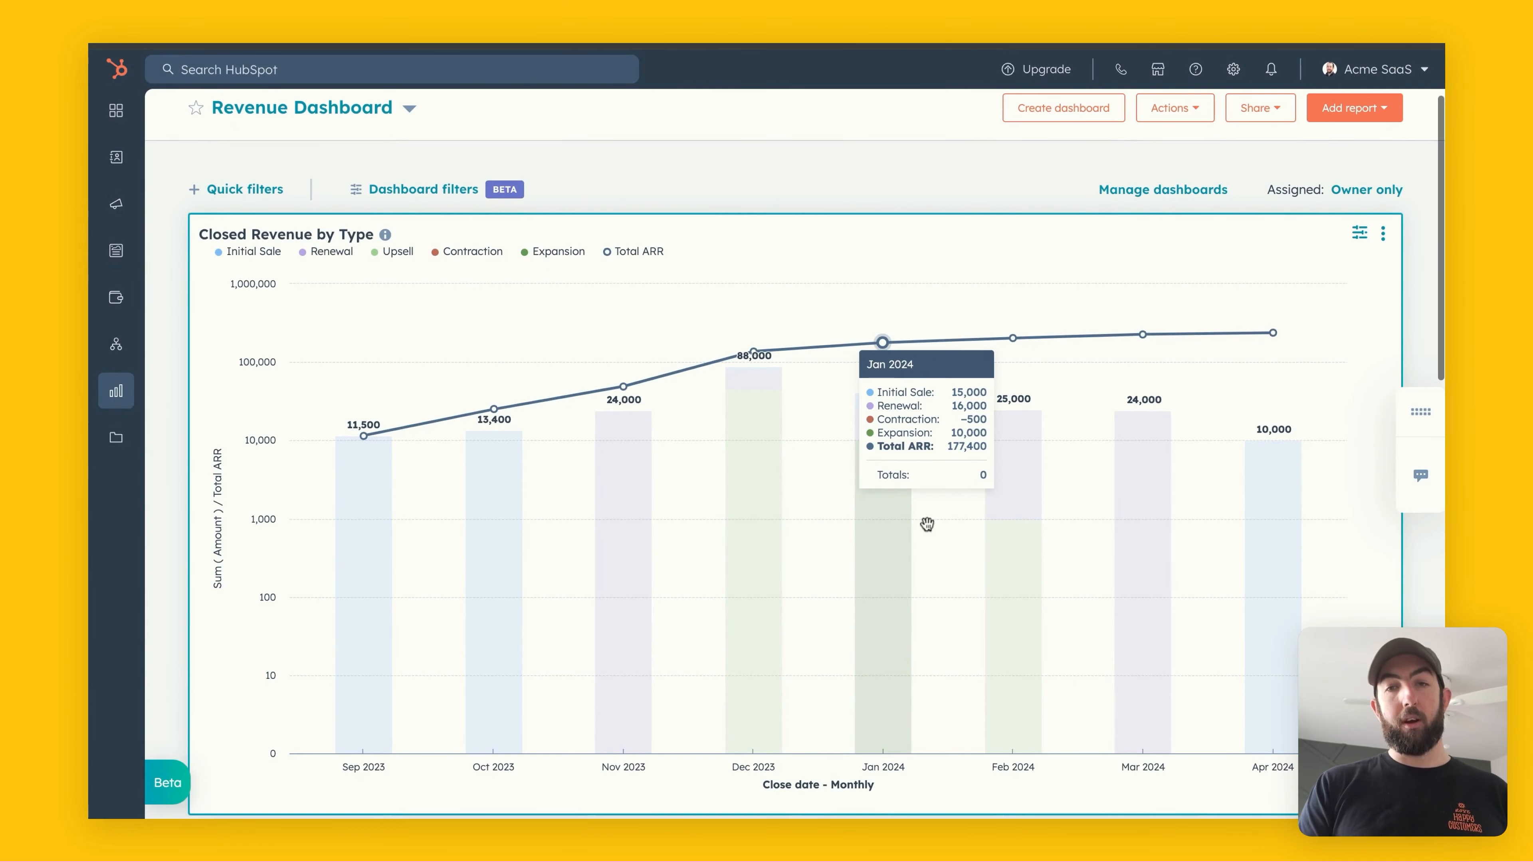